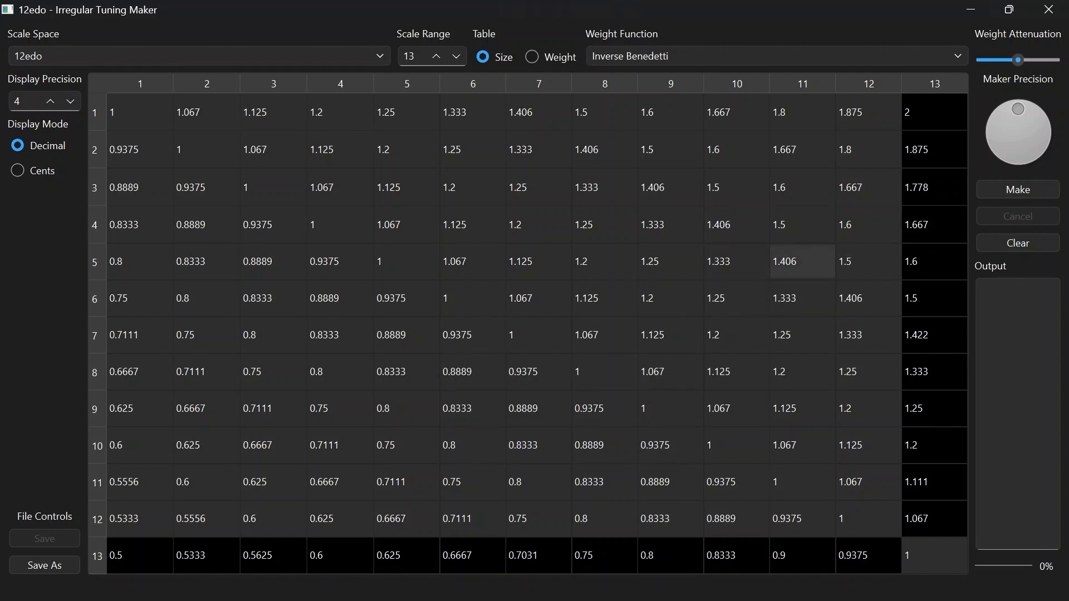
# Review the available scale spaces and keep 12edo selected
pyautogui.moveTo(828, 266)
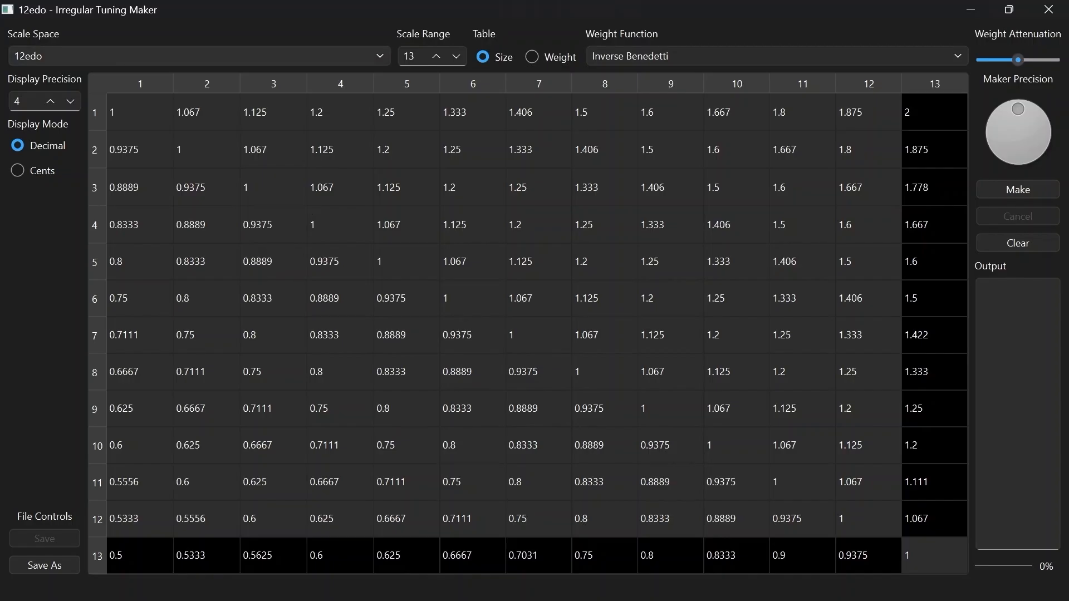
pyautogui.click(198, 56)
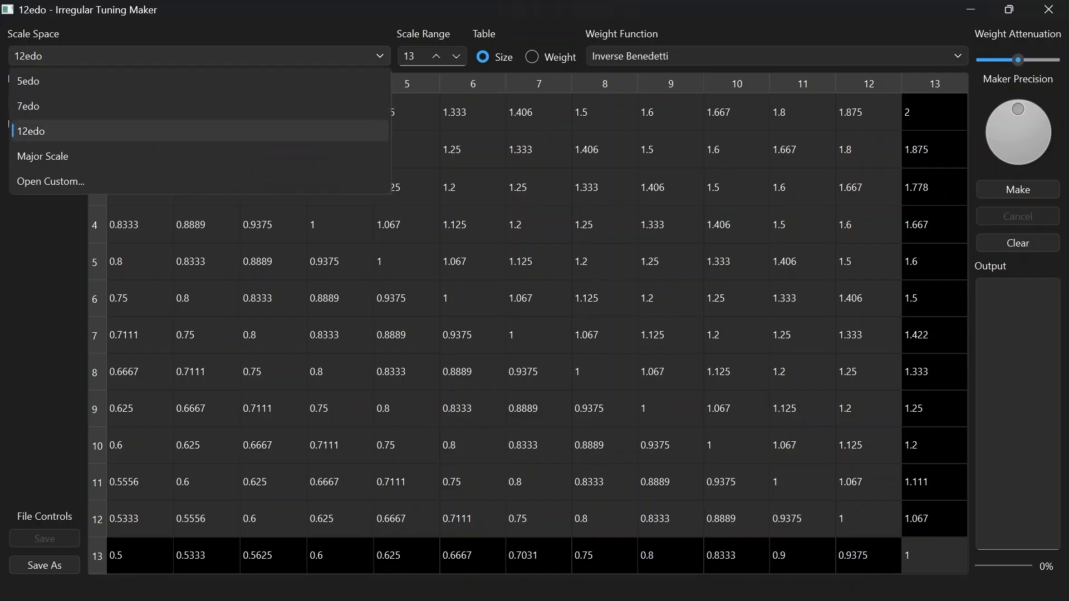
pyautogui.press('Down')
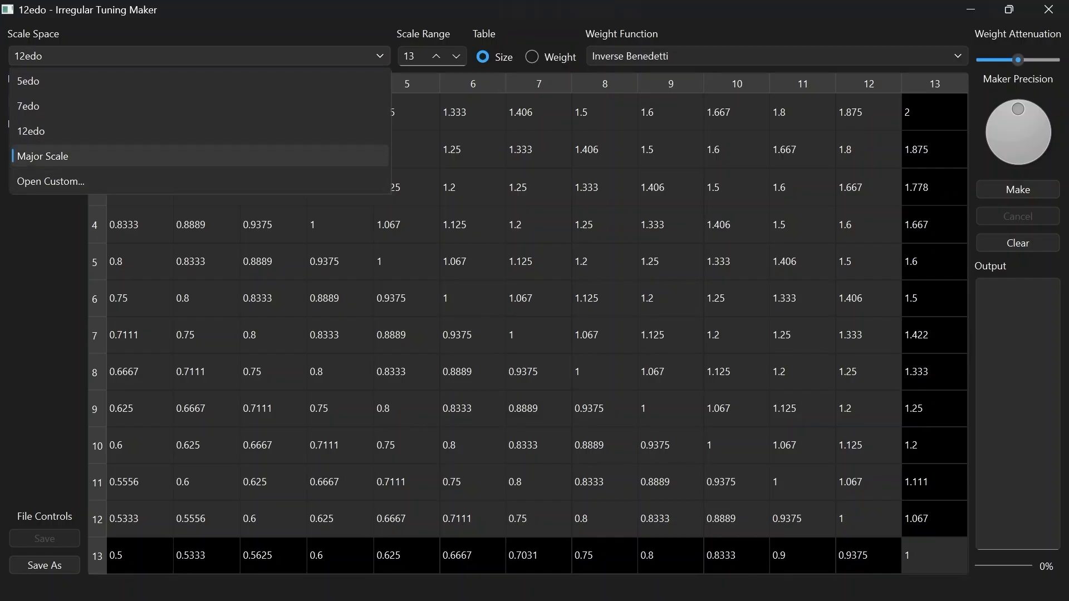
pyautogui.press('Up')
pyautogui.press('Return')
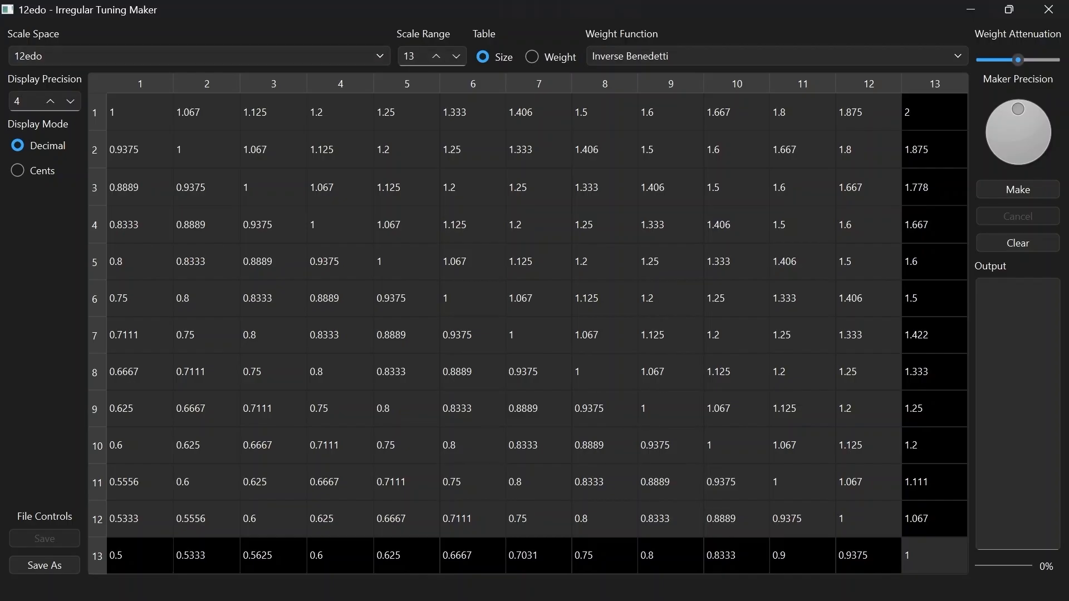
# Try enlarging the scale range to 16 and bring it back to 13
pyautogui.press('Tab')
pyautogui.press('Up')
pyautogui.press('Up')
pyautogui.press('Up')
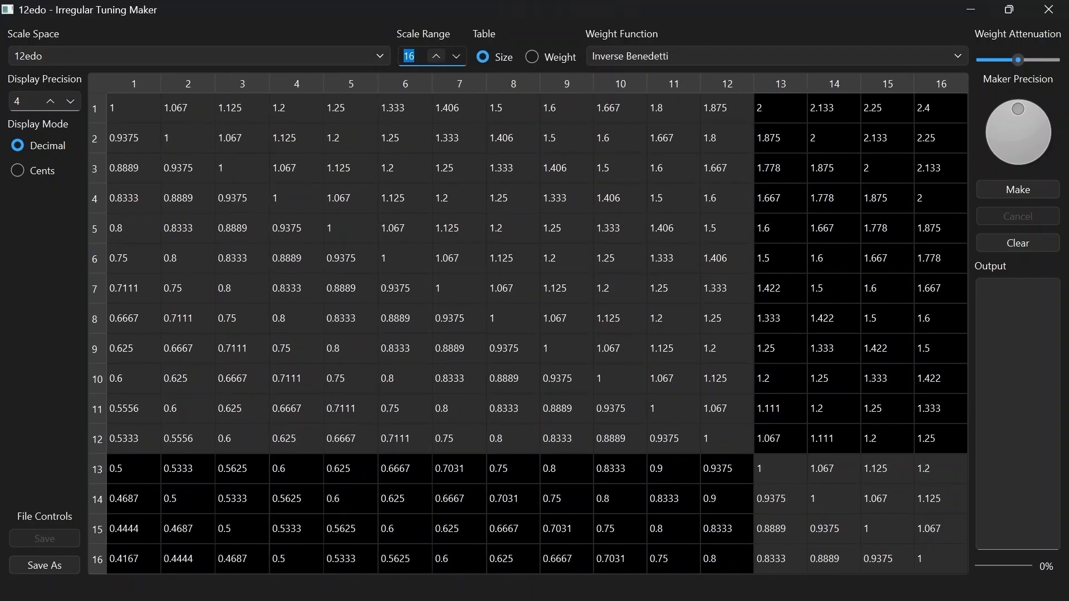
pyautogui.press('Down')
pyautogui.press('Down')
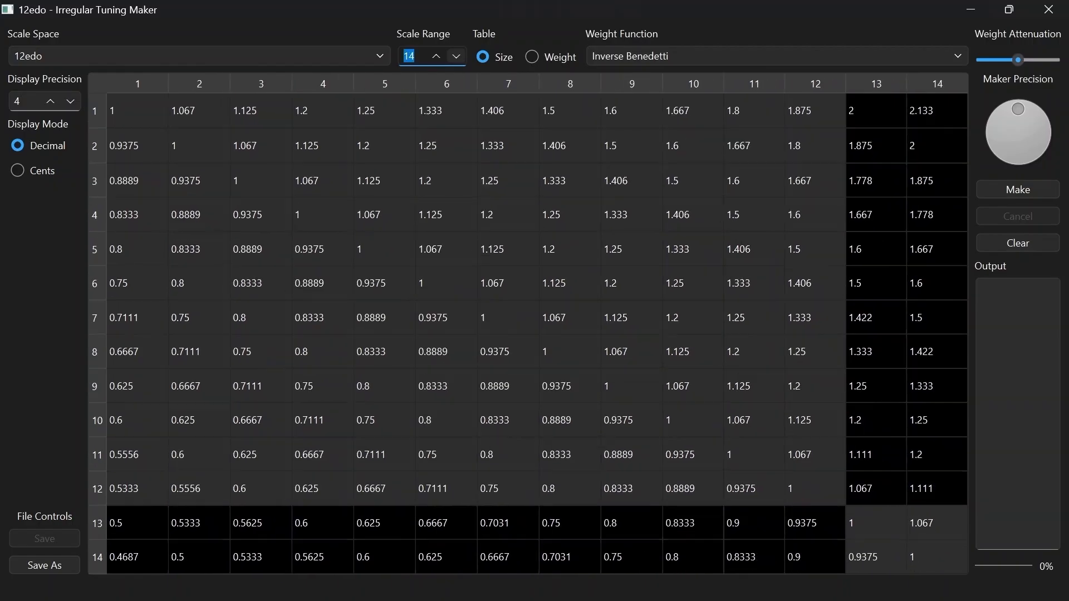
pyautogui.press('Down')
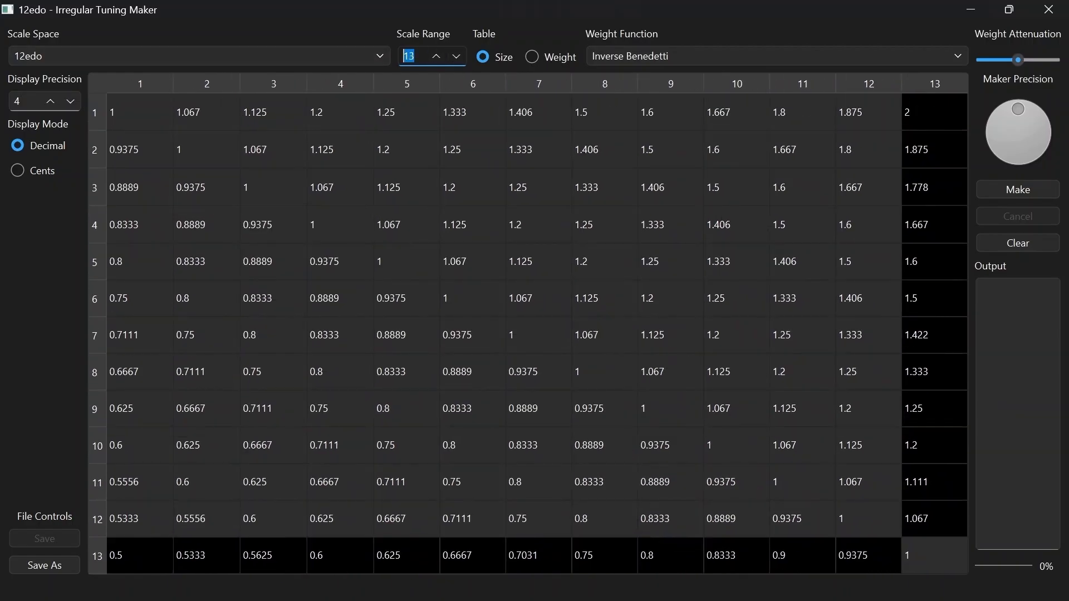
# Try shrinking the scale range to 11 and return it to 13
pyautogui.click(415, 56)
pyautogui.click(436, 57)
pyautogui.click(456, 56)
pyautogui.click(456, 56)
pyautogui.click(456, 56)
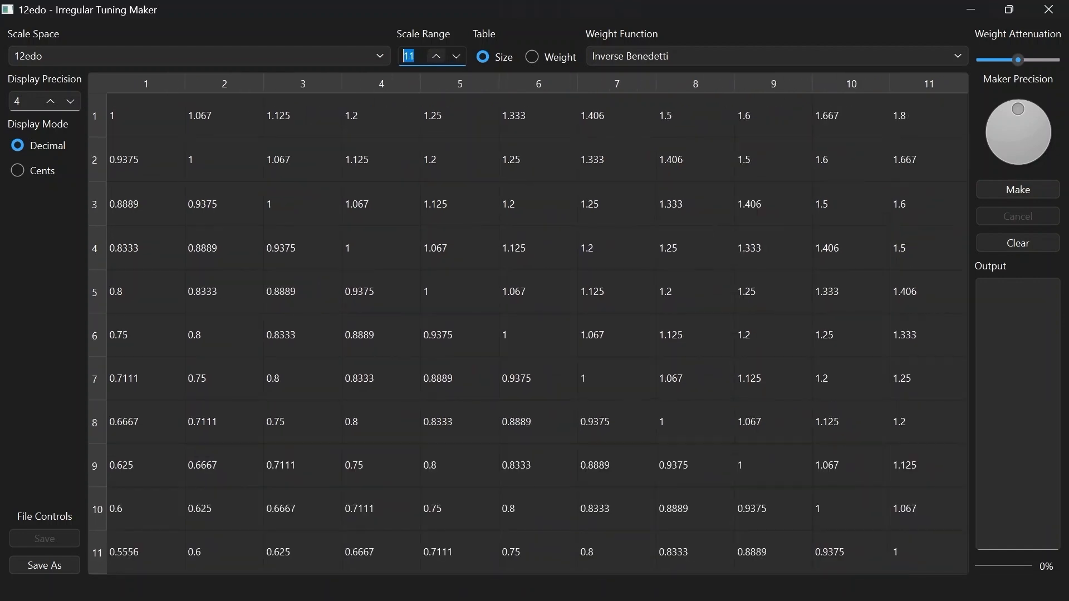
pyautogui.press('Up')
pyautogui.press('Up')
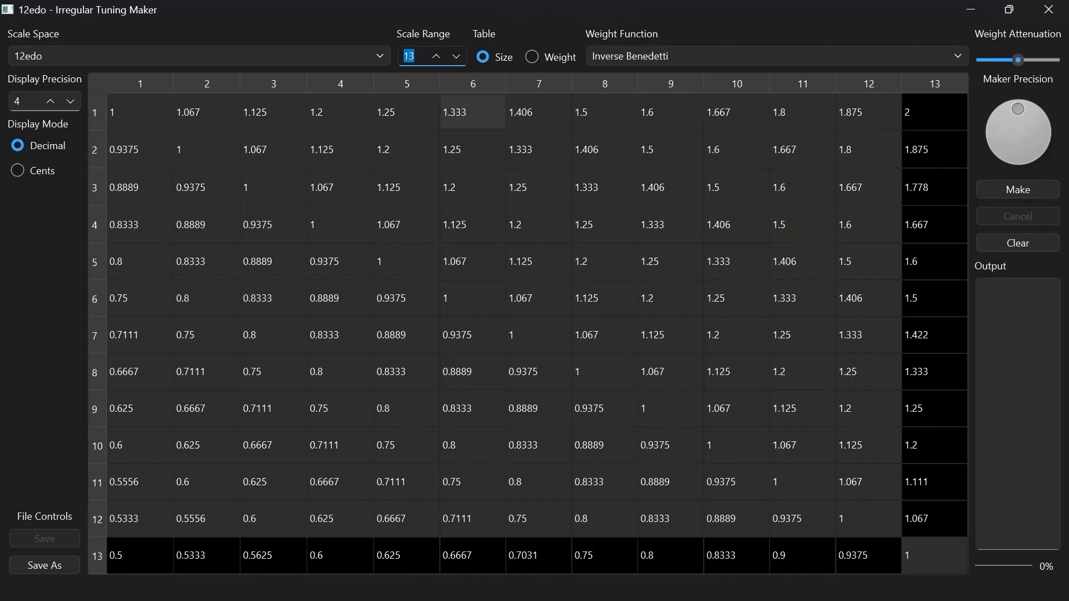
# Enter the ratio 3/2 as the size of the interval from note 1 to note 8
pyautogui.click(445, 112)
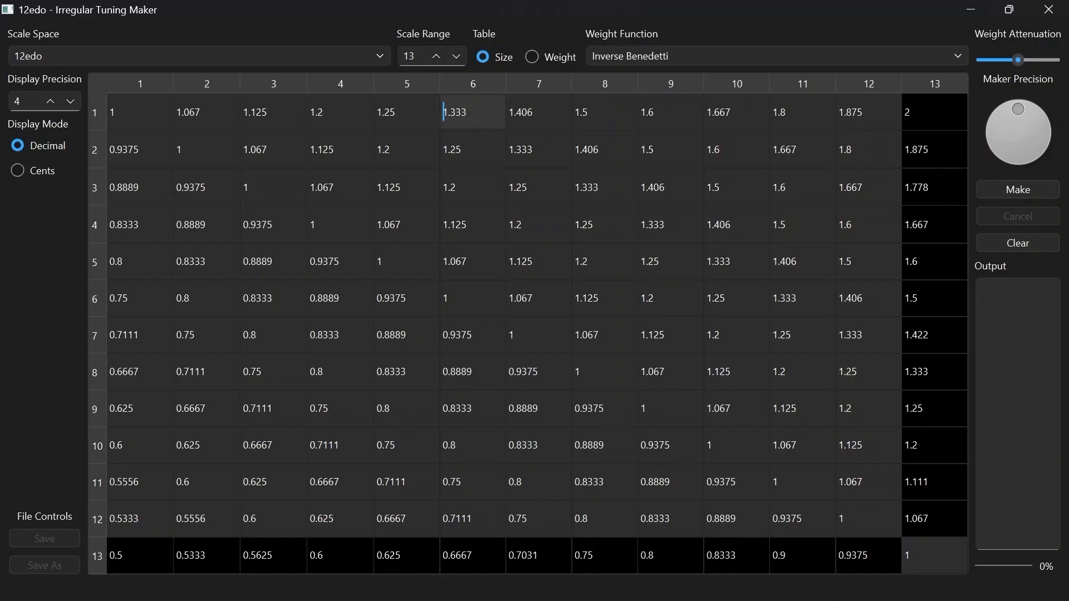
pyautogui.click(582, 112)
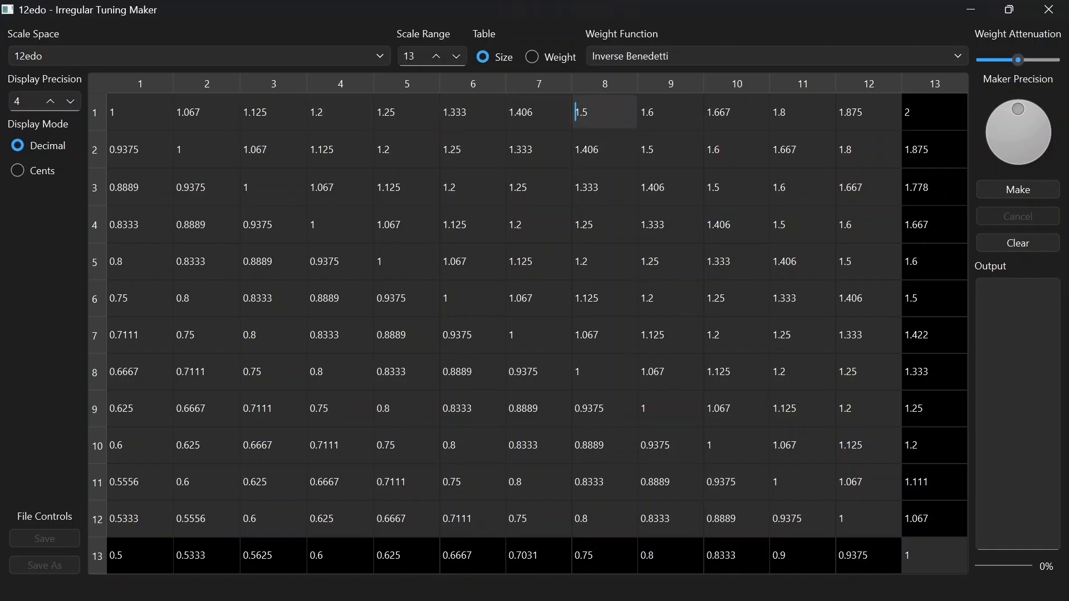
pyautogui.moveTo(593, 115)
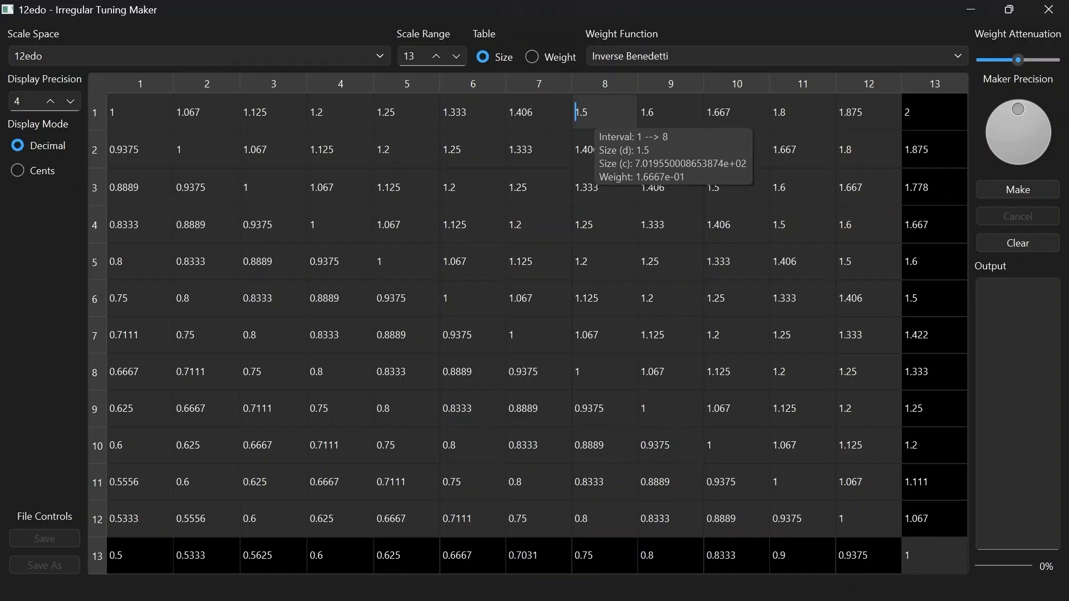
pyautogui.doubleClick(593, 116)
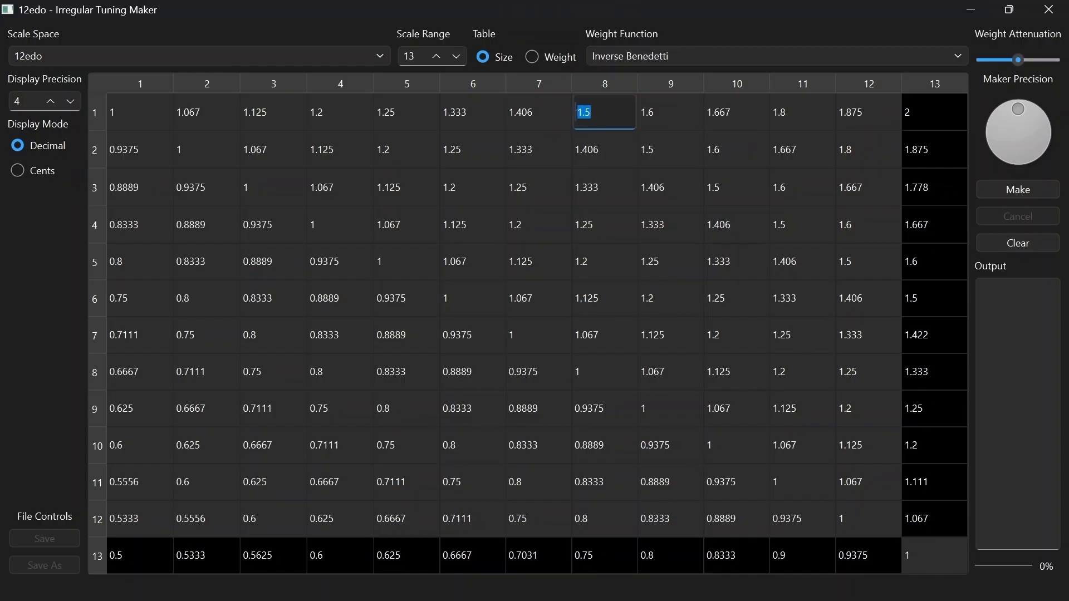
pyautogui.write('3/2')
pyautogui.press('Return')
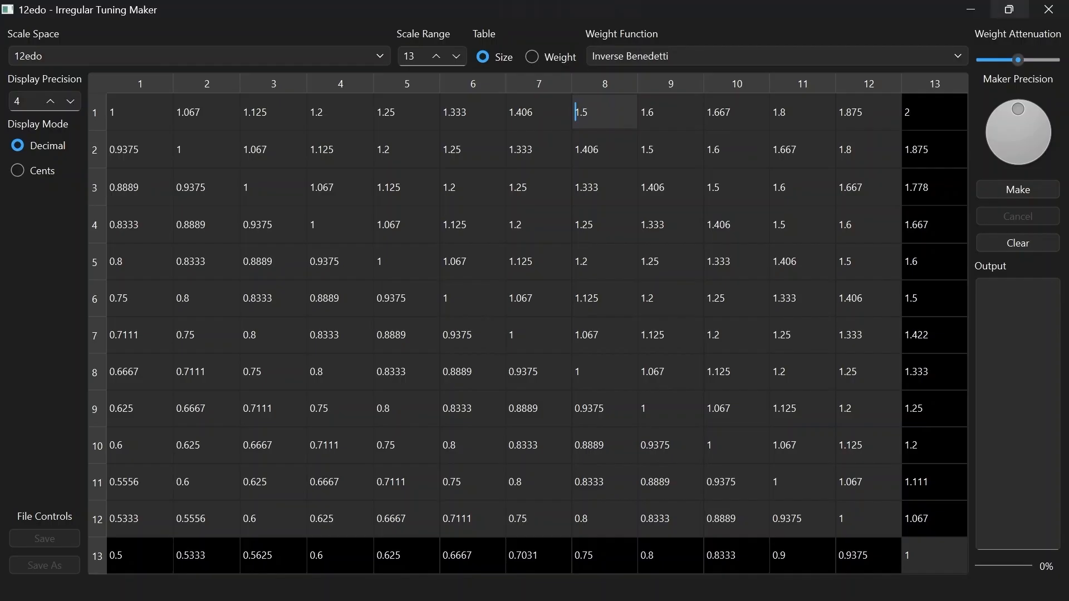
# Try displaying the interval sizes in cents with the scale range expanded to 35
pyautogui.moveTo(588, 116)
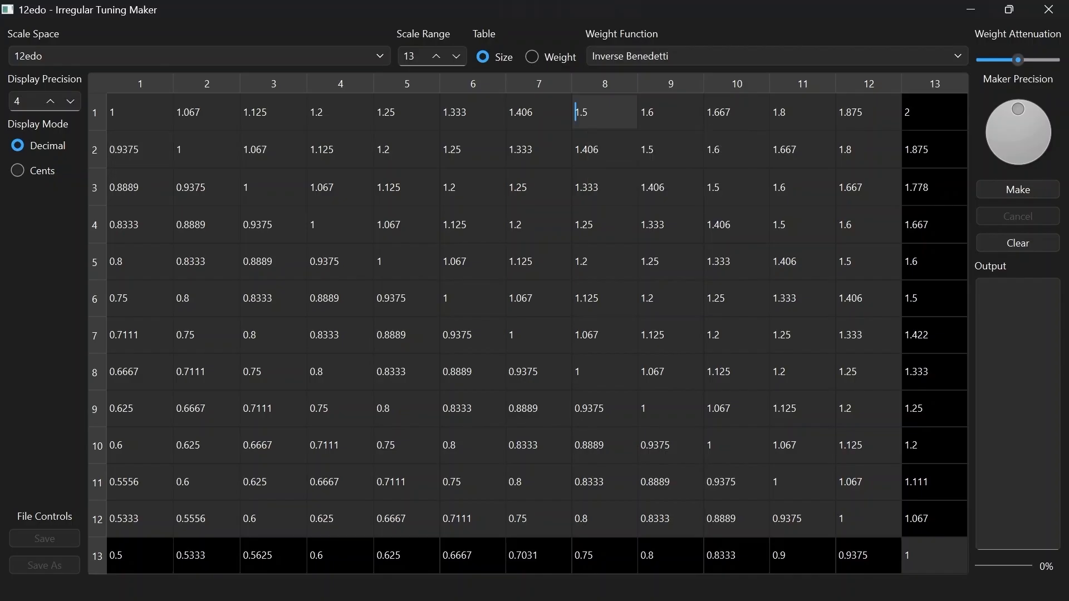
pyautogui.click(17, 170)
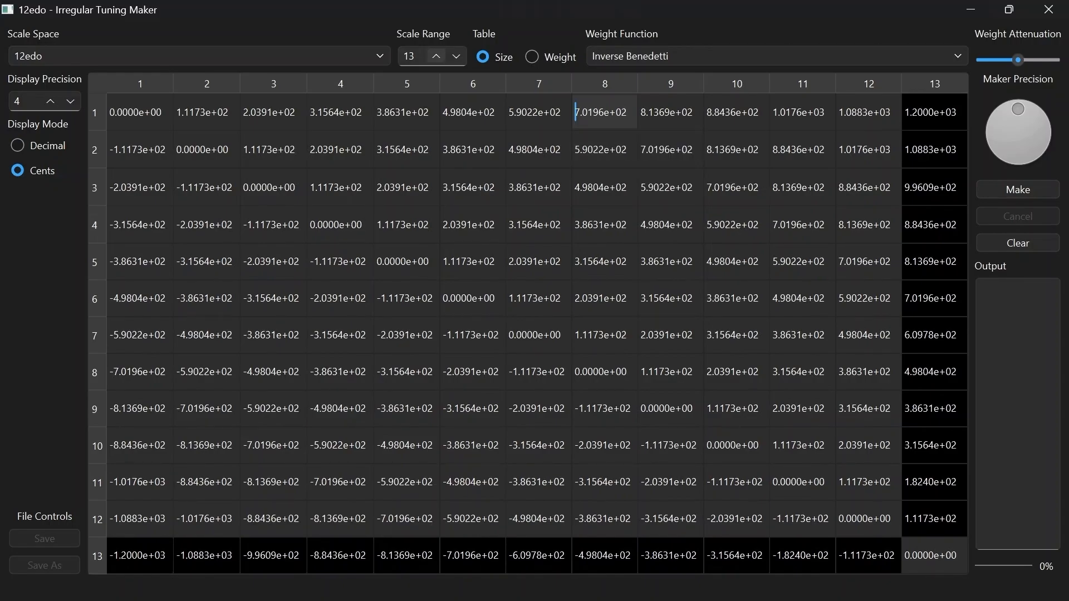
pyautogui.scroll(20, 436, 55)
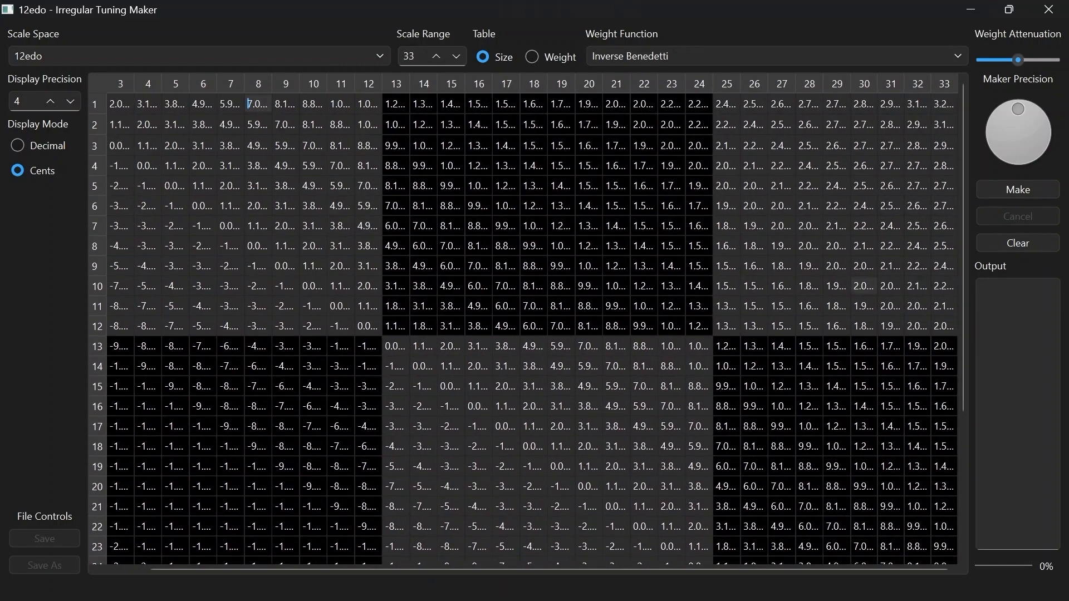
pyautogui.scroll(1, 436, 56)
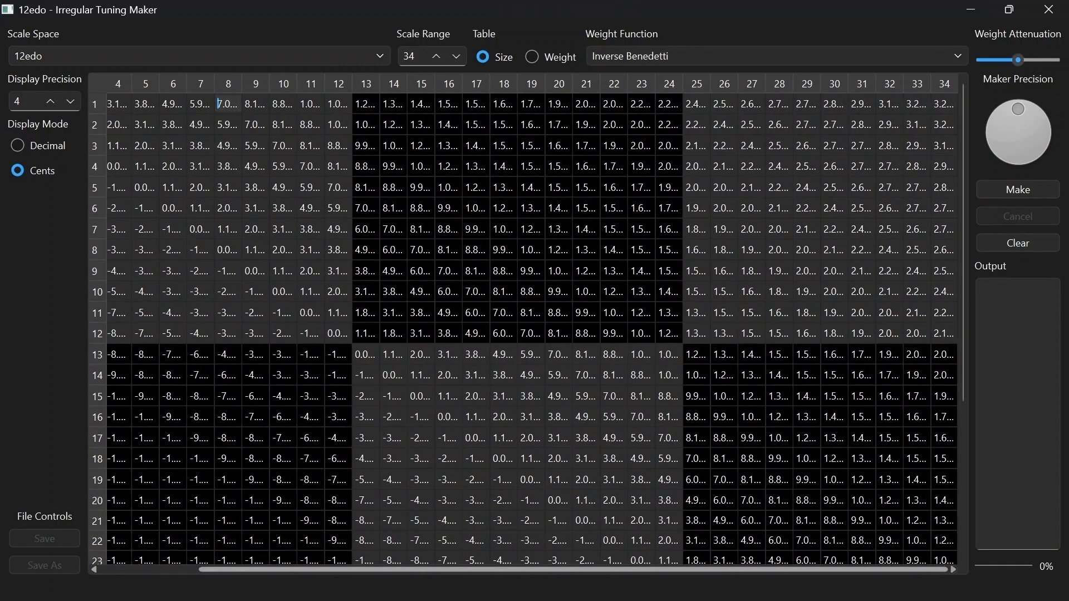
pyautogui.scroll(1, 436, 55)
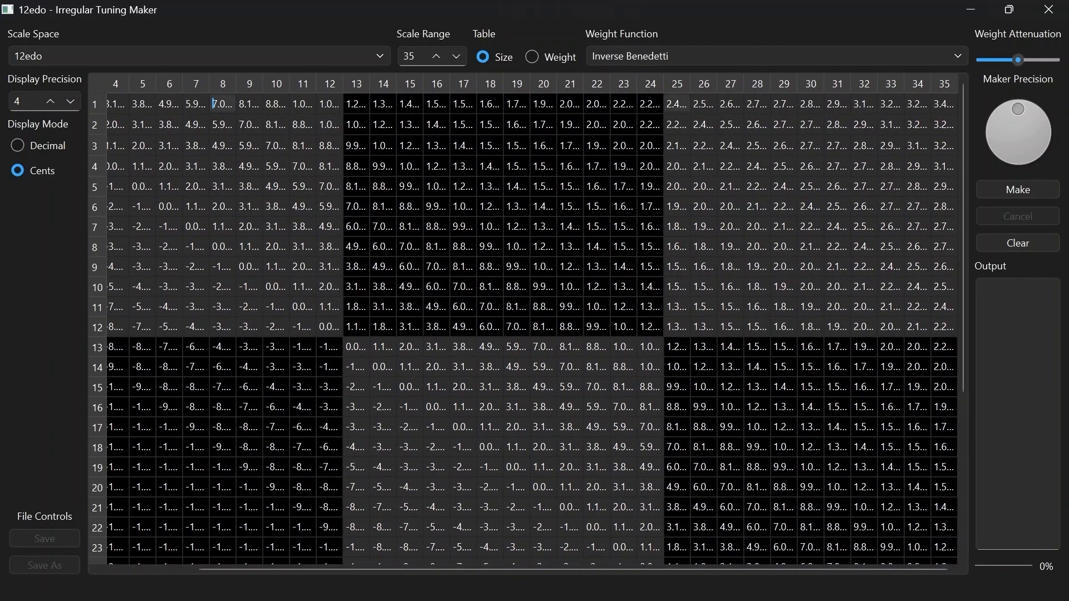
pyautogui.moveTo(676, 104)
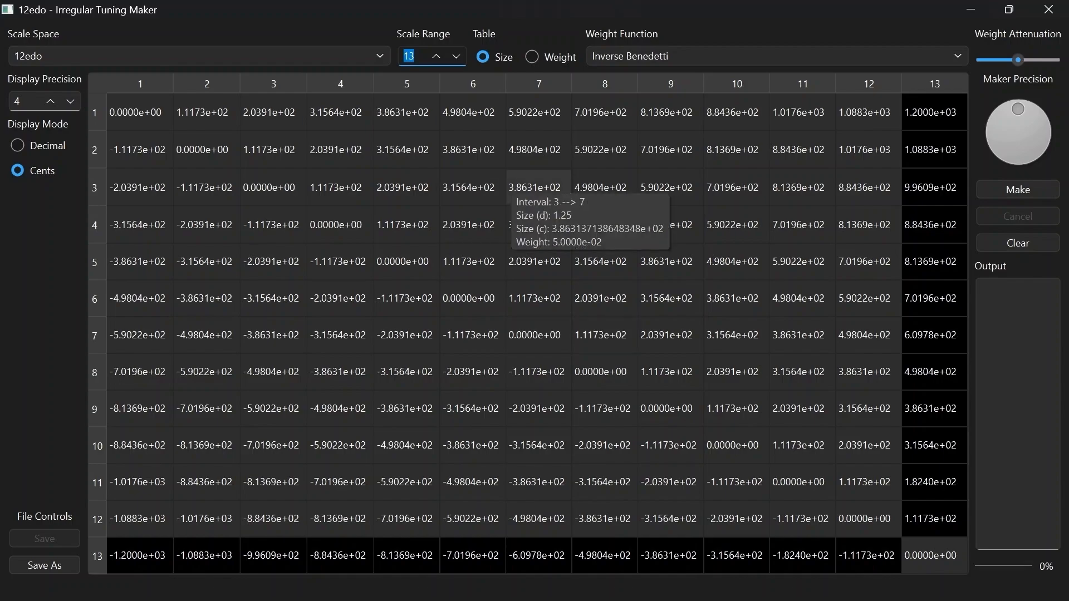
pyautogui.moveTo(139, 155)
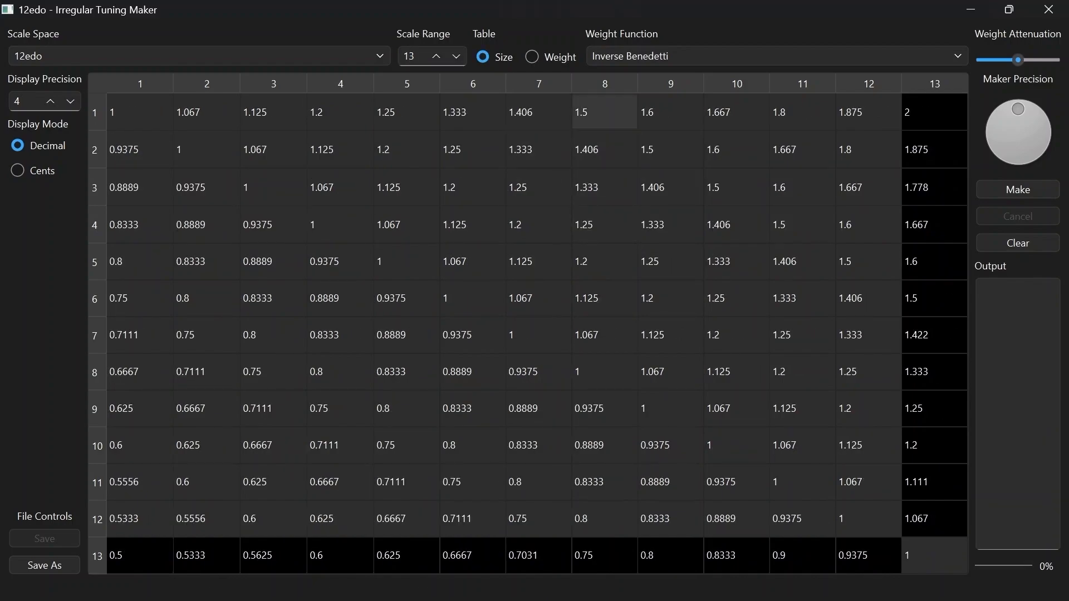
# Switch the table to interval weights and inspect the weights of the 1 to 8, 2 to 7 and 1 to 13 intervals
pyautogui.click(532, 56)
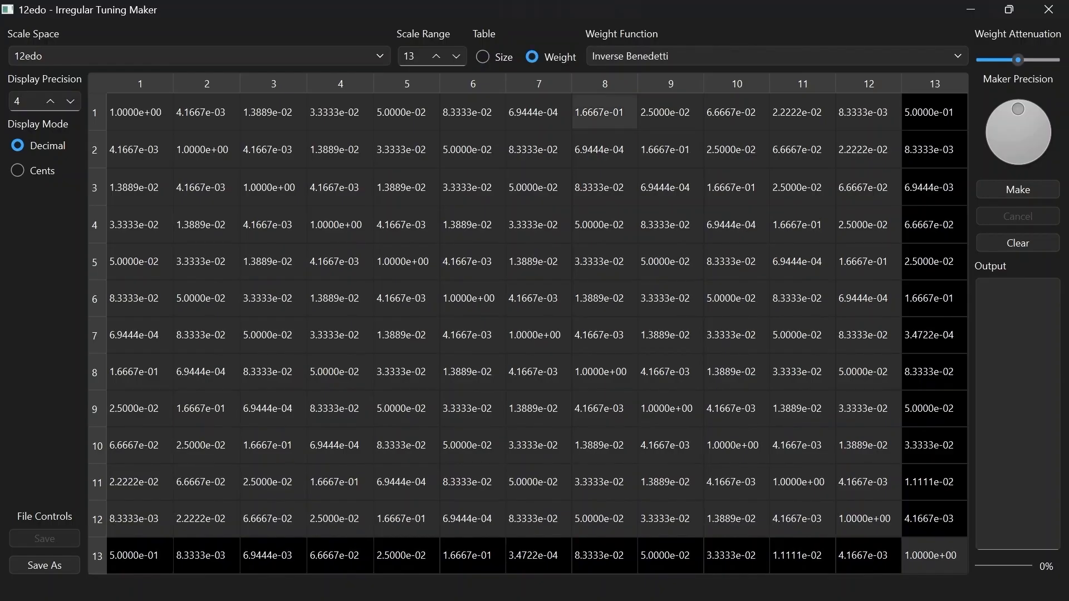
pyautogui.moveTo(598, 117)
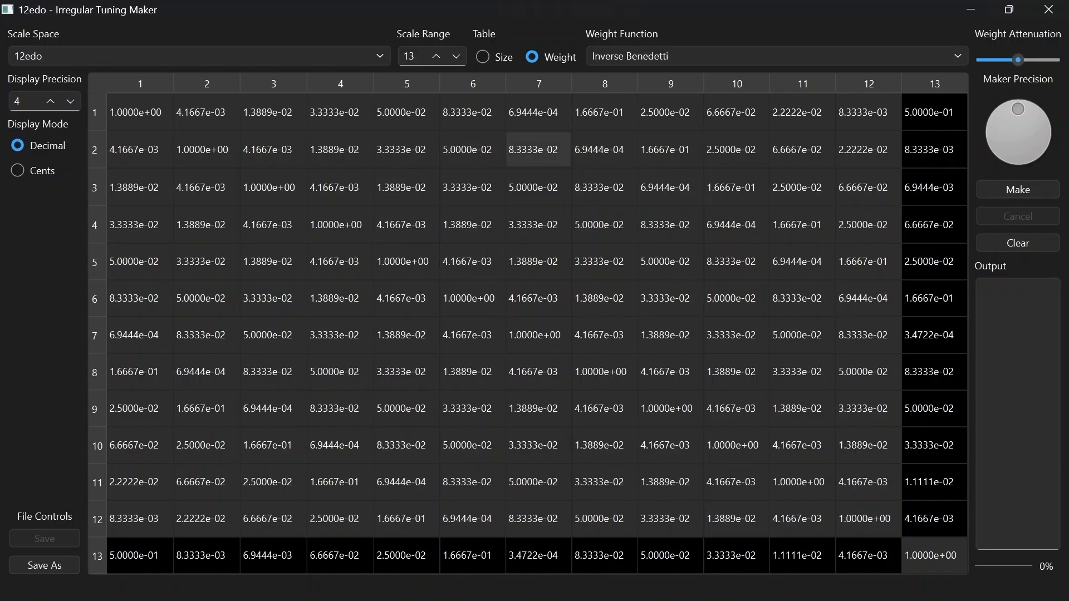
pyautogui.moveTo(536, 148)
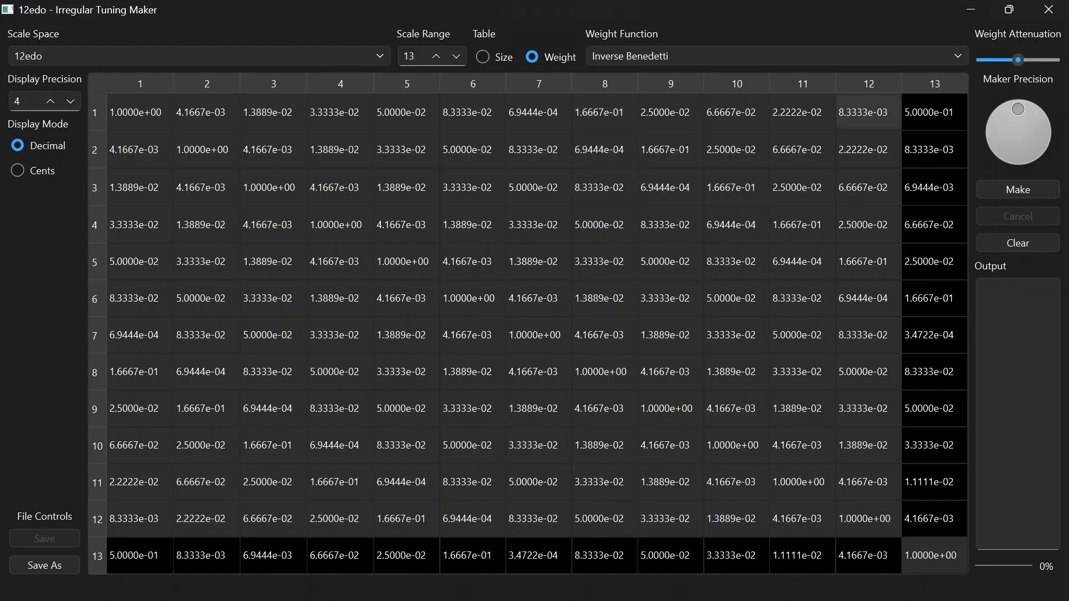
pyautogui.moveTo(927, 114)
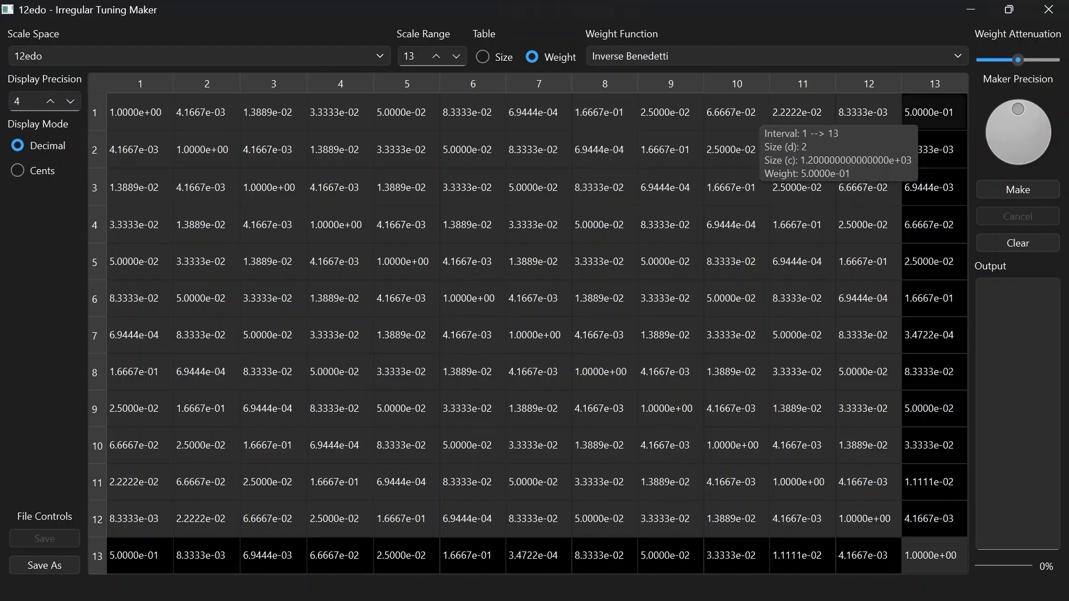
pyautogui.moveTo(668, 119)
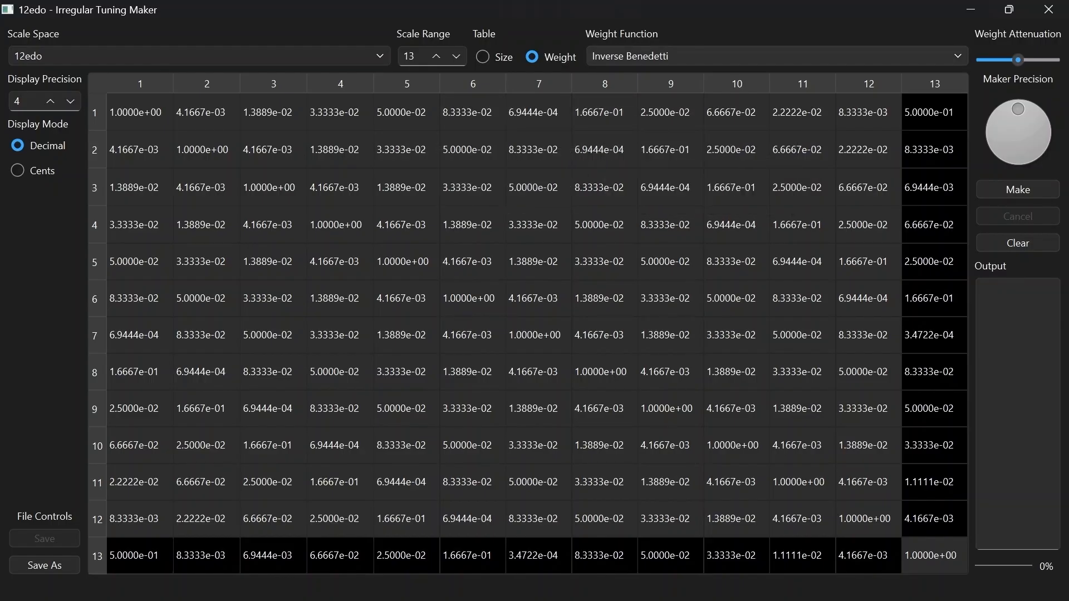
# Try the Uniform and Arbitrary weight functions and return to Inverse Benedetti
pyautogui.click(777, 56)
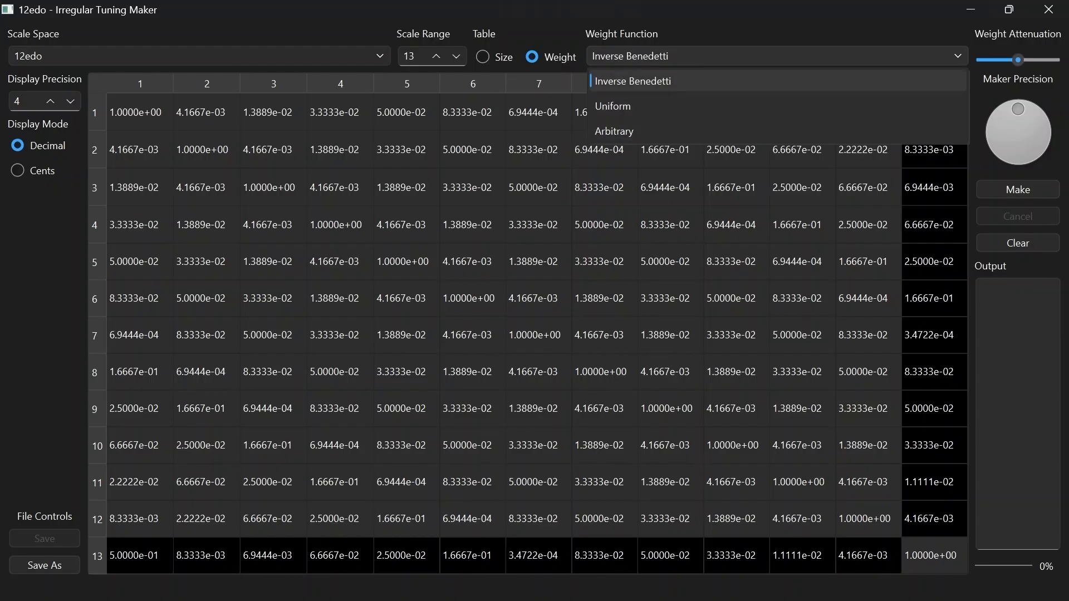
pyautogui.click(668, 106)
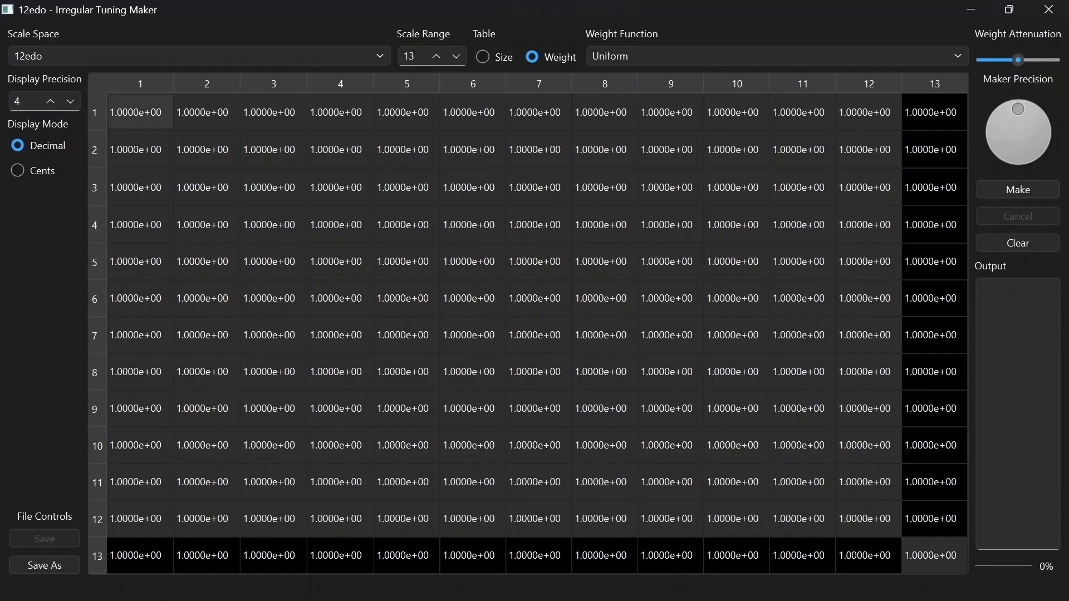
pyautogui.click(935, 56)
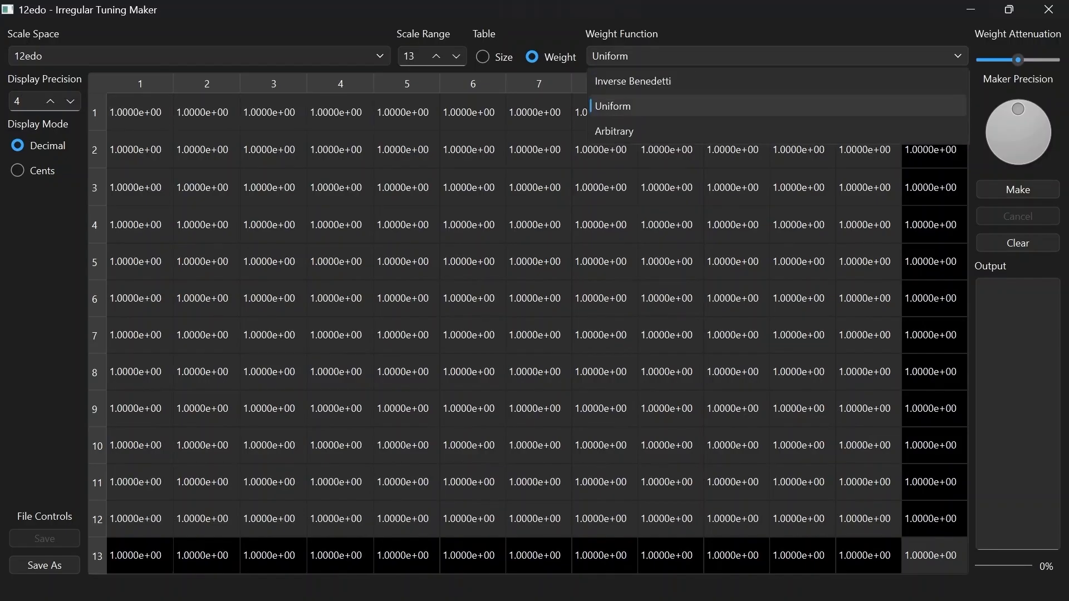
pyautogui.click(735, 134)
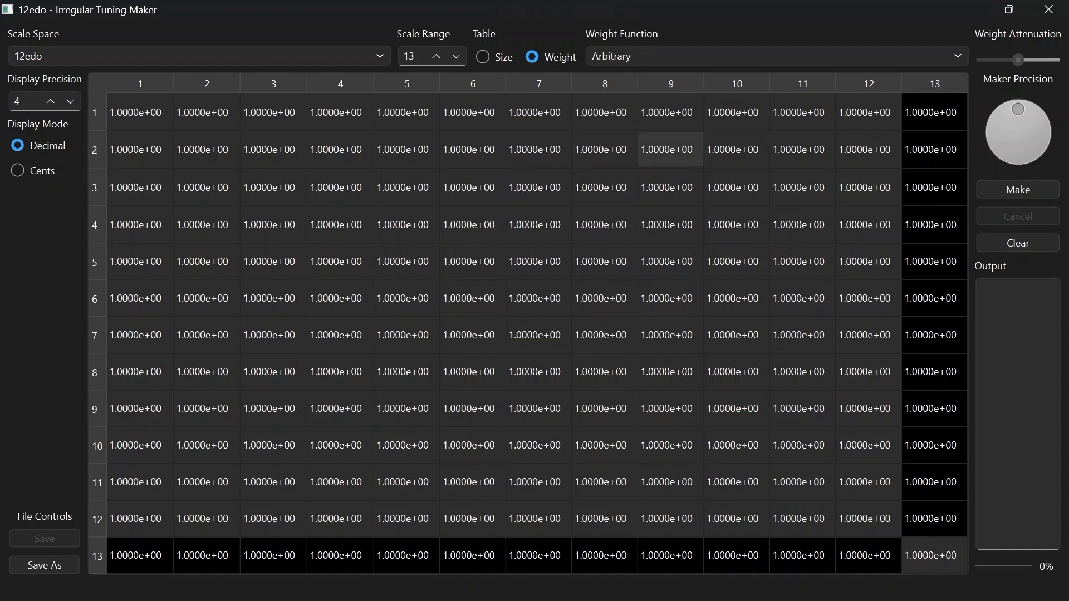
pyautogui.doubleClick(605, 112)
pyautogui.click(640, 56)
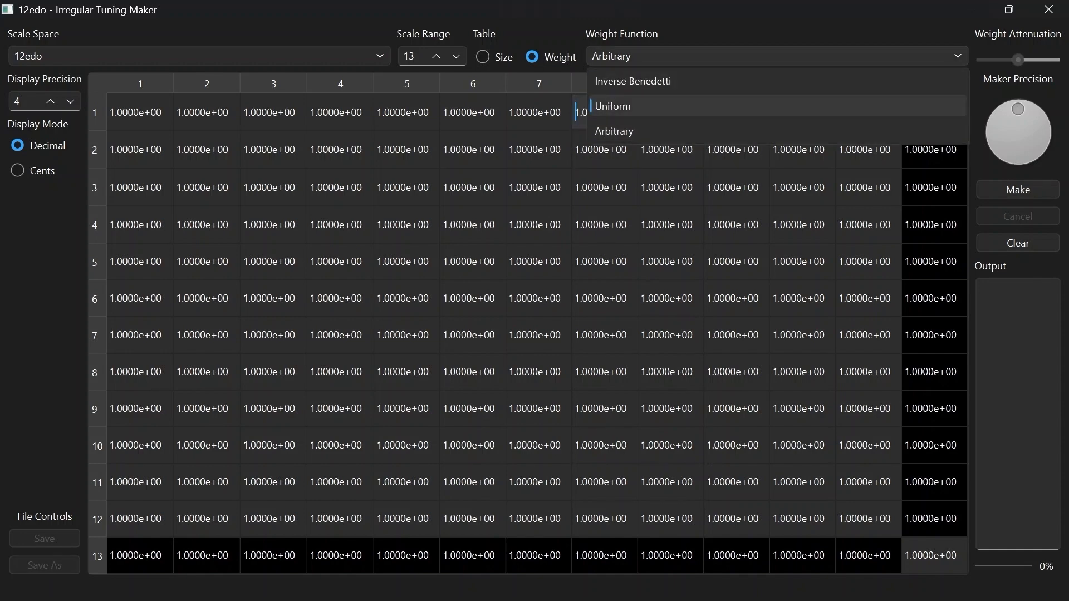
pyautogui.click(641, 82)
# Set the weight of the interval from note 1 to note 8 to 0.5
pyautogui.doubleClick(605, 112)
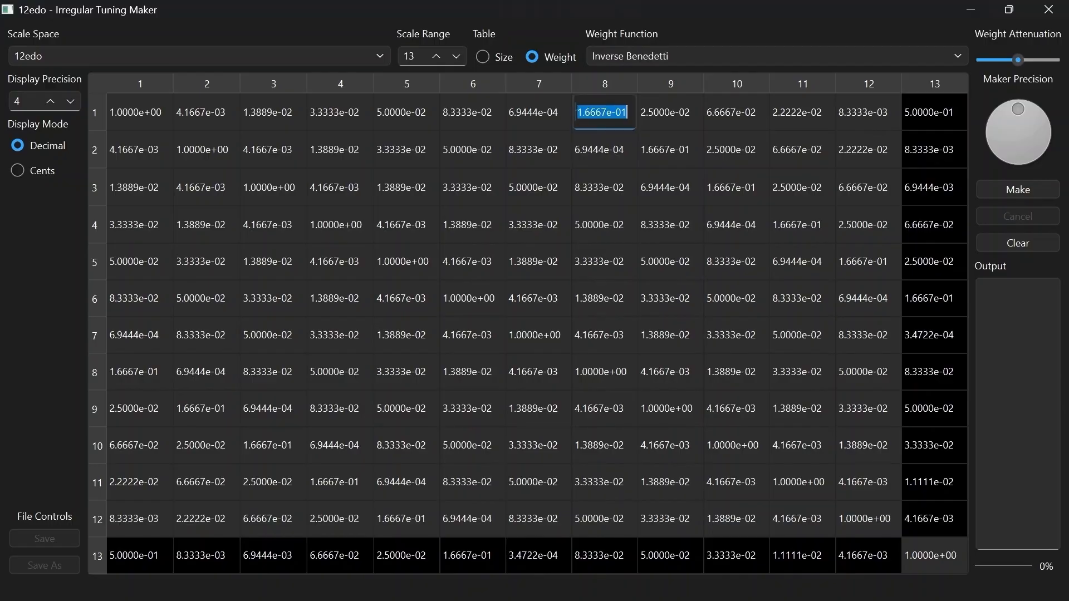
pyautogui.moveTo(763, 220)
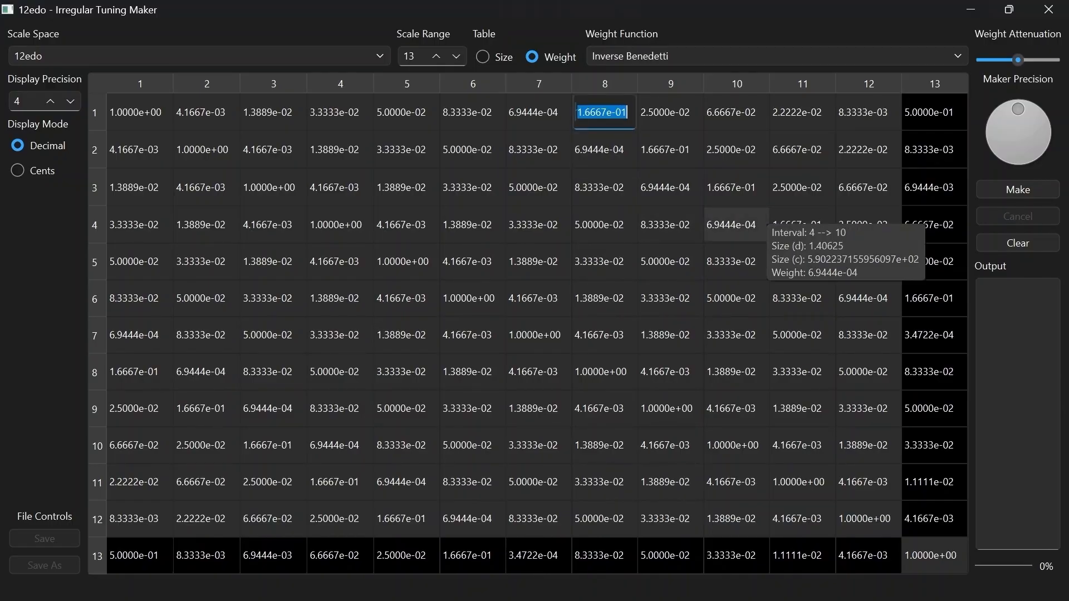
pyautogui.write('0.5')
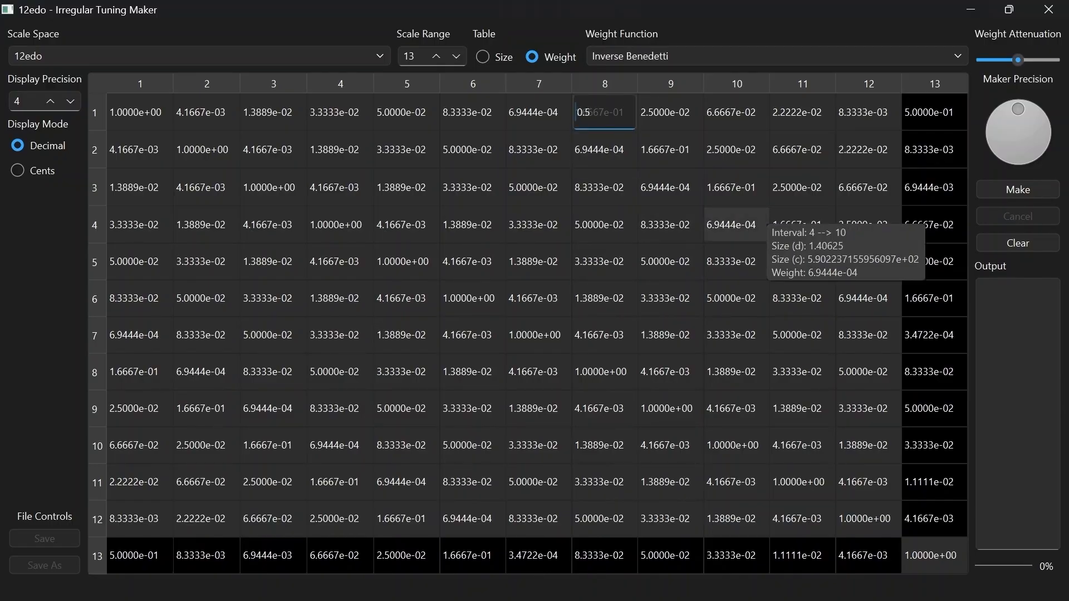
pyautogui.press('Return')
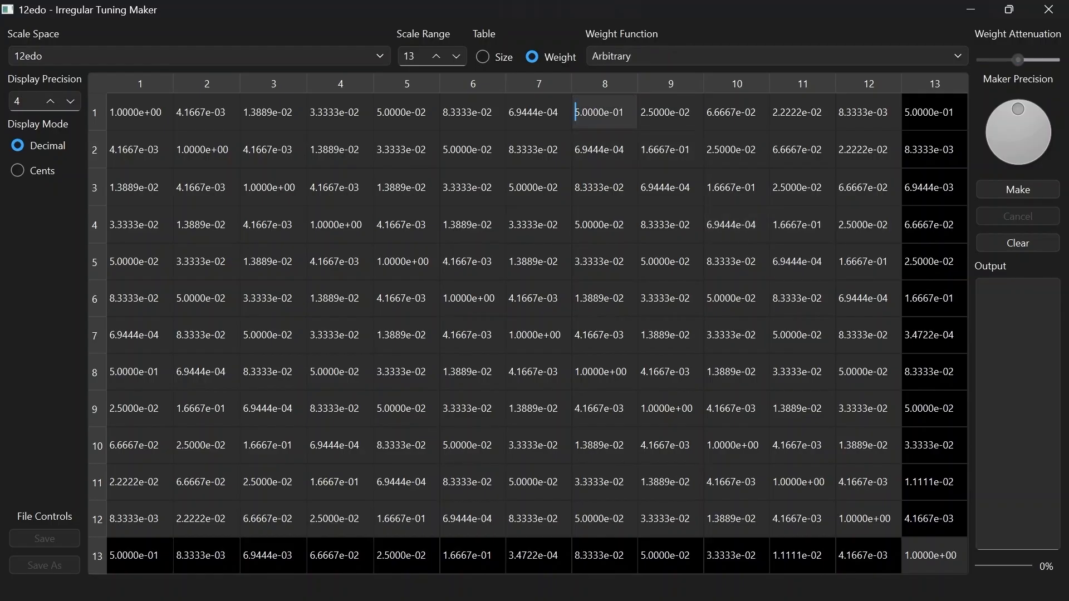
# Return the weight function to Inverse Benedetti and slightly lower the weight attenuation while the table shows interval weights
pyautogui.moveTo(606, 114)
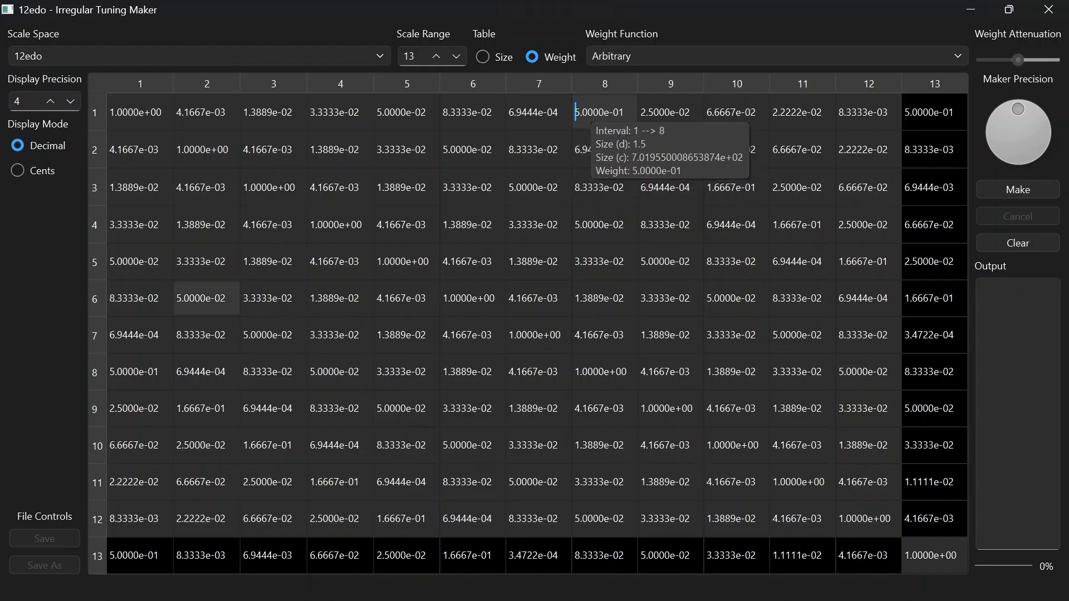
pyautogui.moveTo(130, 384)
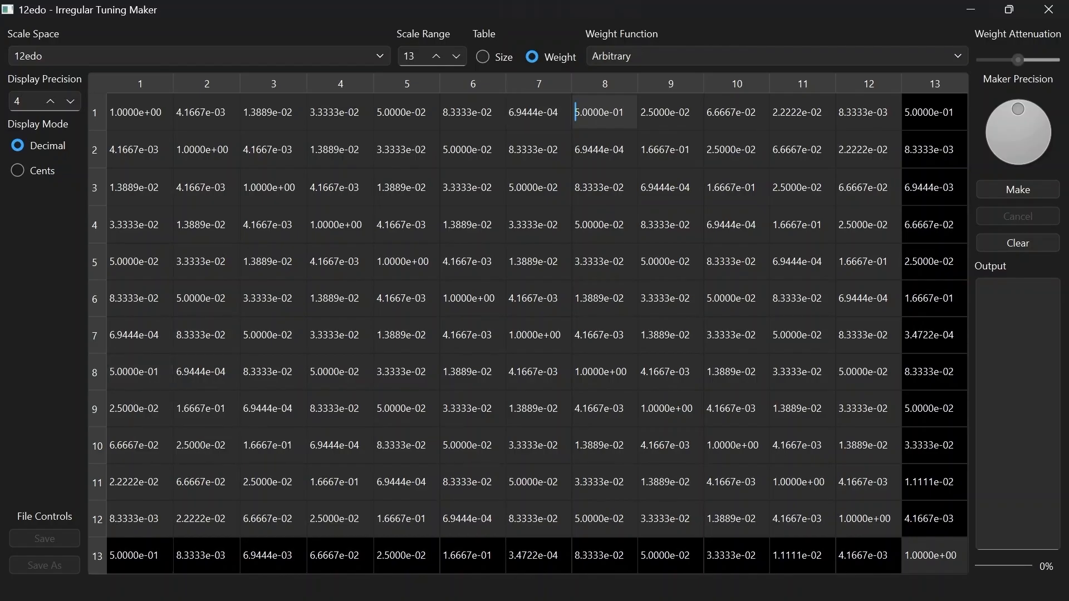
pyautogui.click(482, 56)
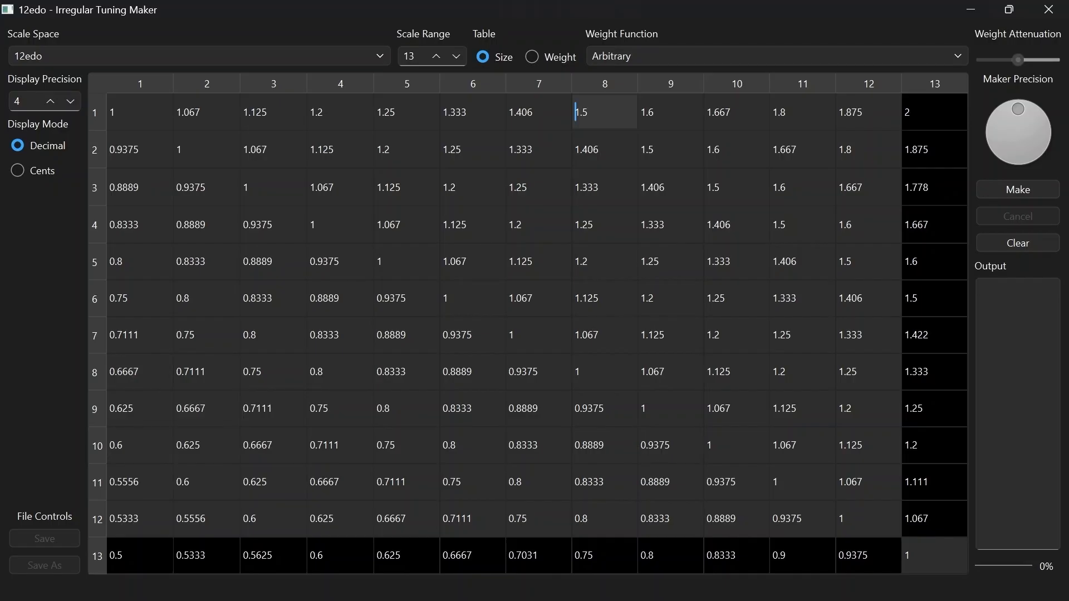
pyautogui.click(777, 56)
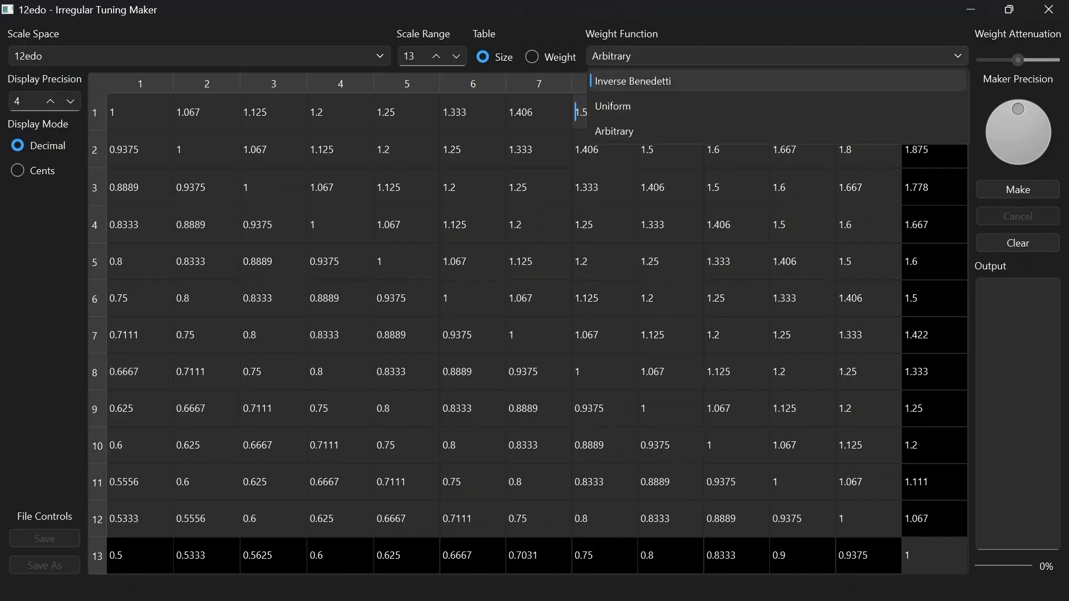
pyautogui.click(777, 81)
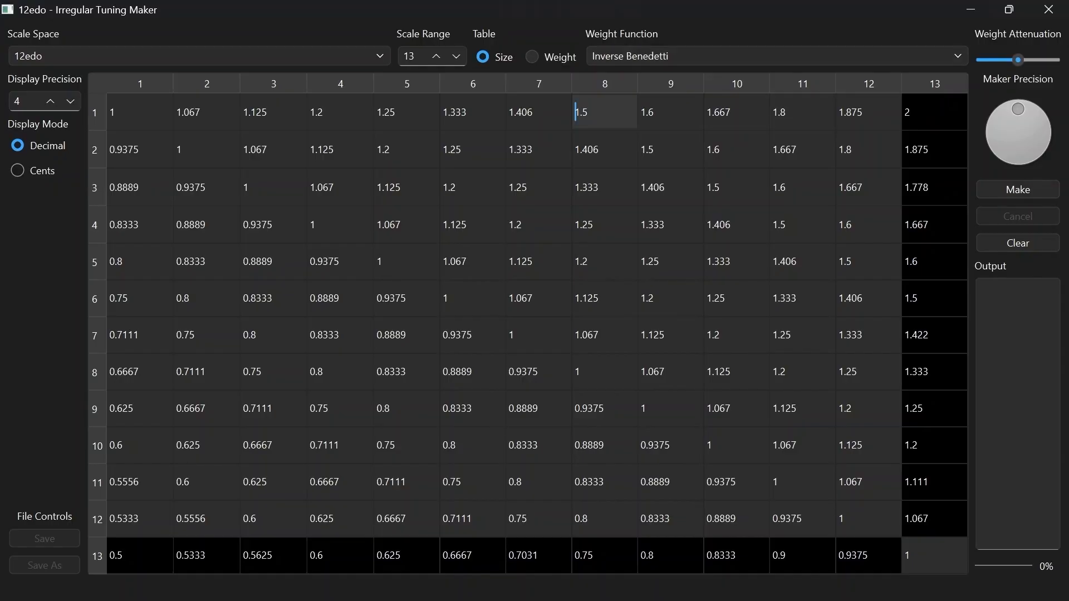
pyautogui.click(532, 56)
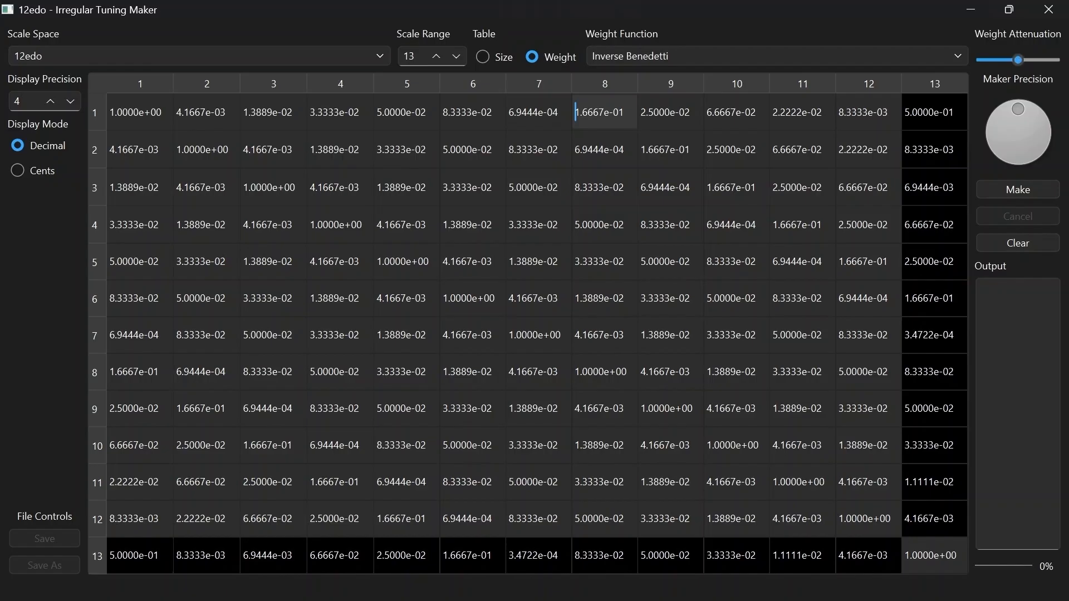
pyautogui.moveTo(1018, 60); pyautogui.dragTo(982, 60)
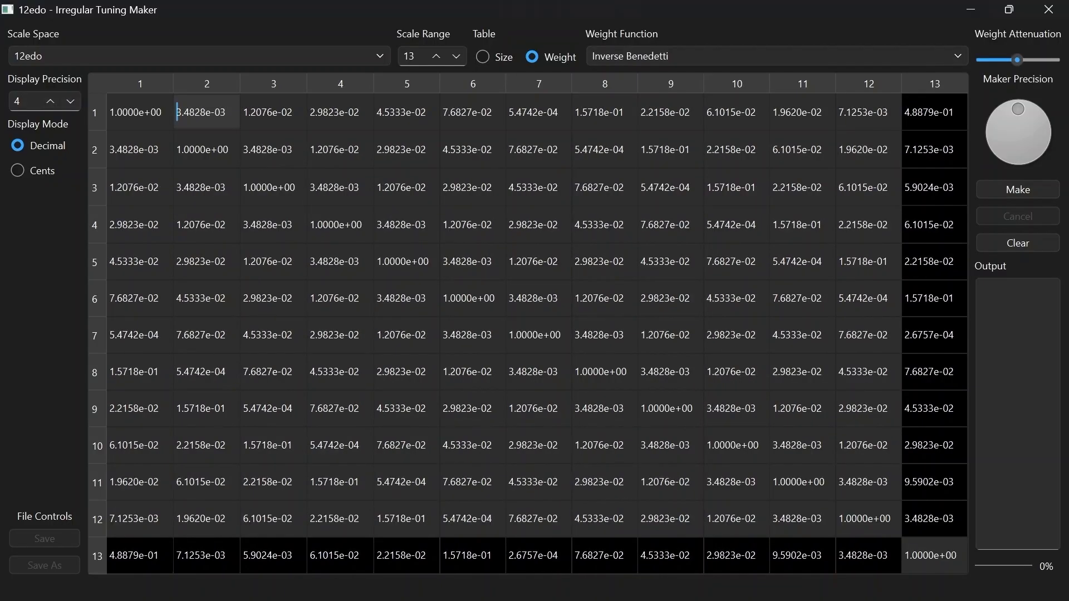
# Switch the table to interval sizes, and try a higher display precision before returning it to 4
pyautogui.click(482, 56)
pyautogui.click(50, 101)
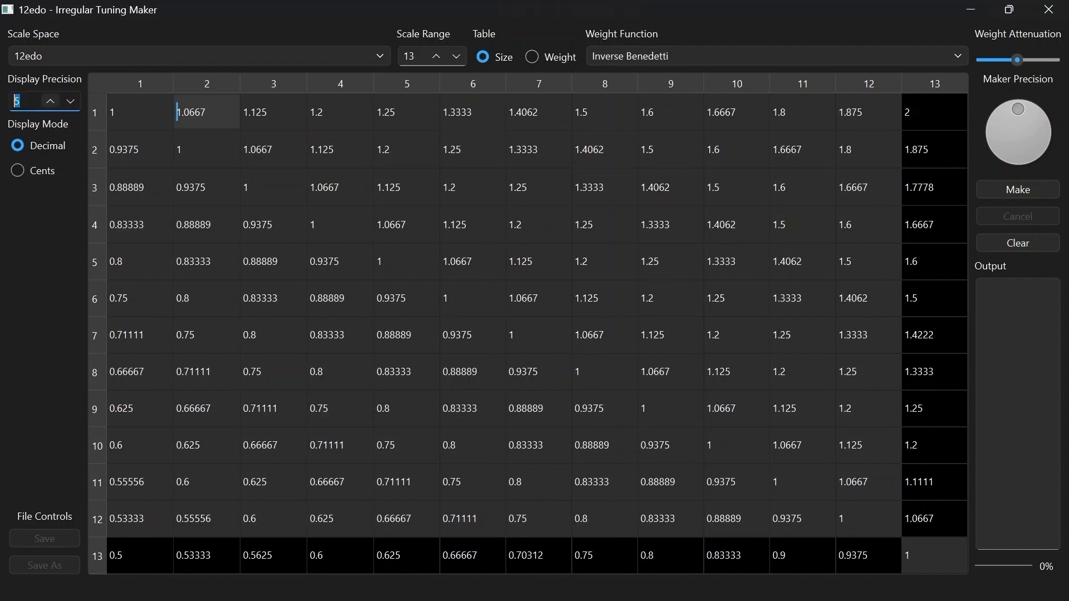
pyautogui.click(50, 101)
pyautogui.press('Down')
pyautogui.press('Down')
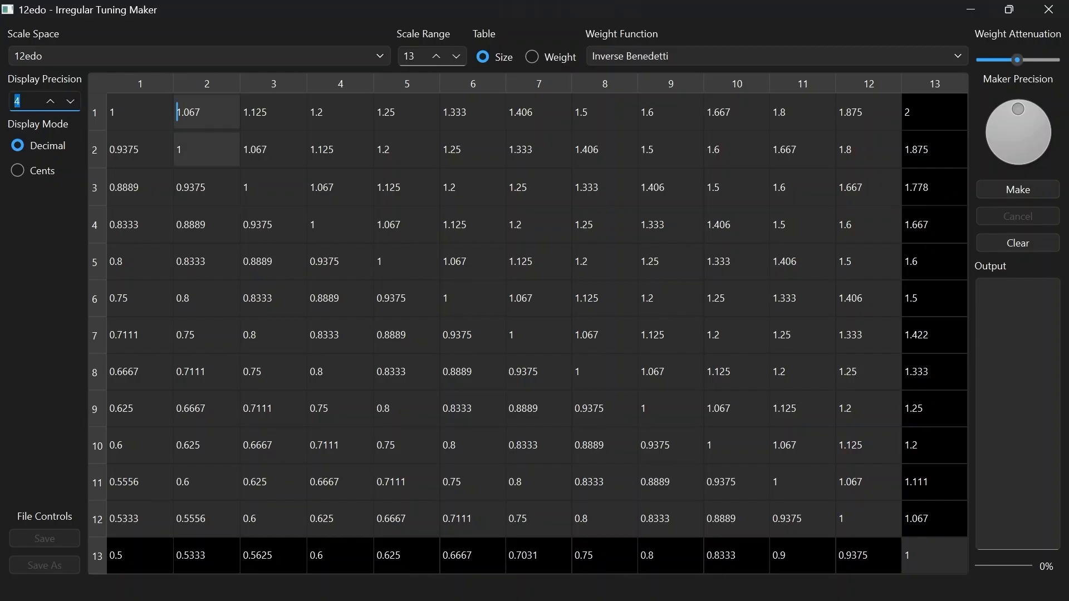
pyautogui.click(199, 57)
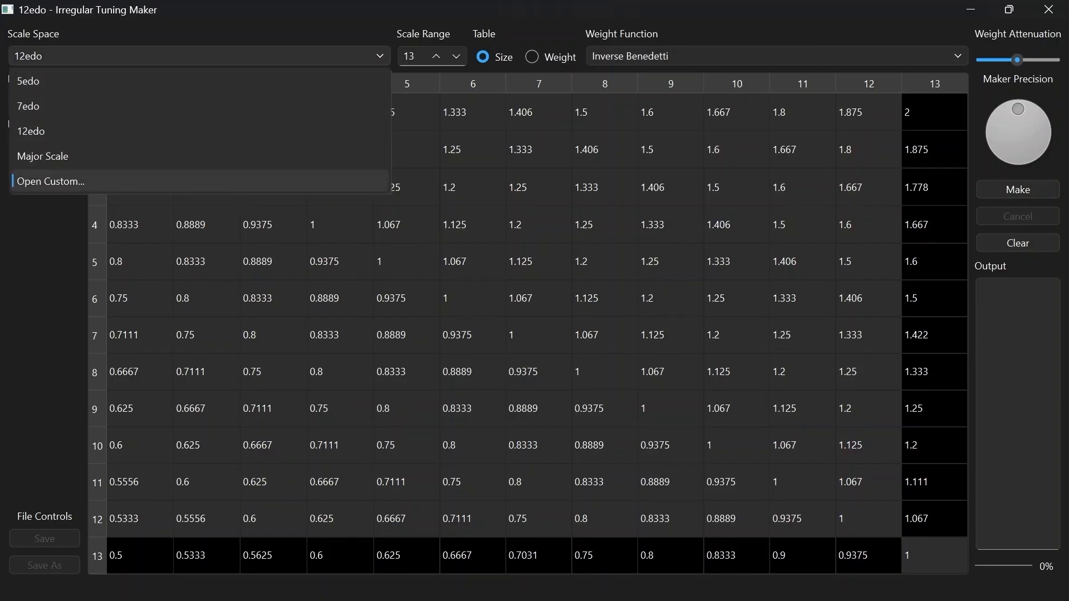
pyautogui.press('Escape')
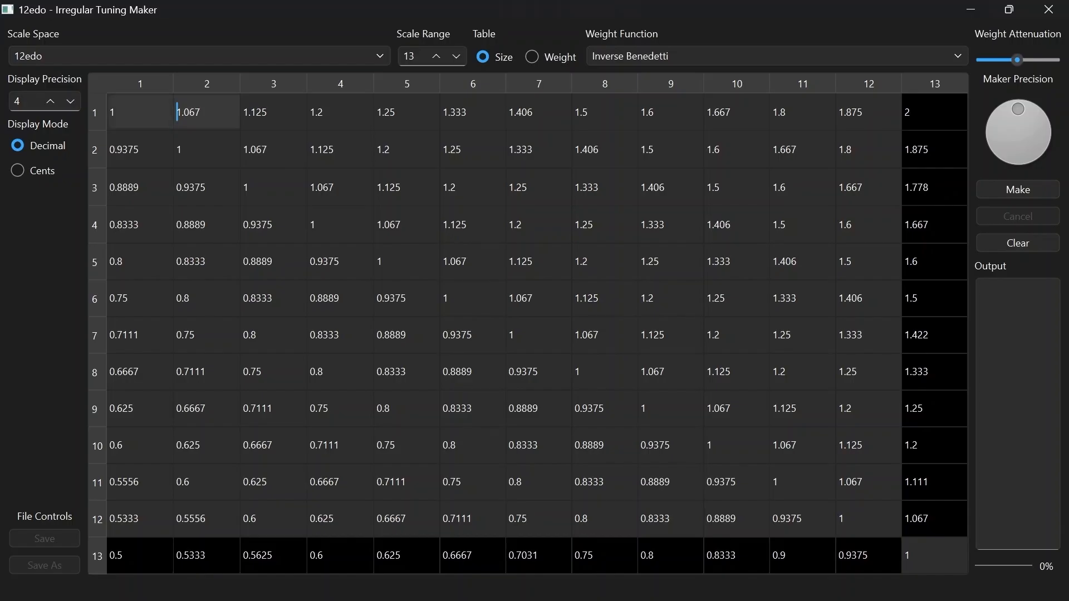
# Try selecting and deselecting notes 1 and 3 through their cells in the interval table
pyautogui.click(139, 112)
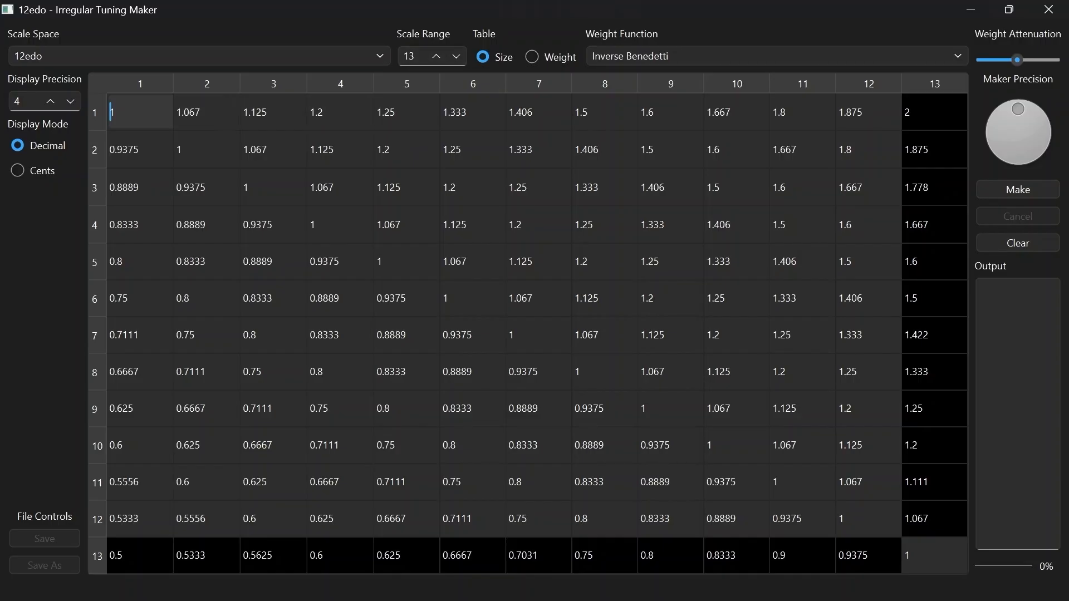
pyautogui.click(273, 112)
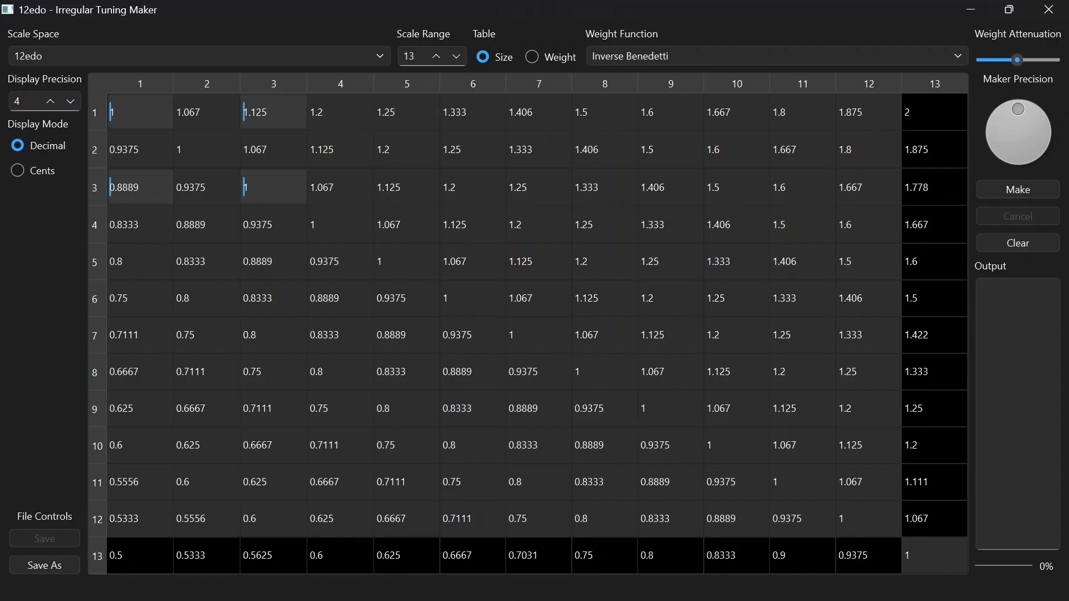
pyautogui.click(140, 112)
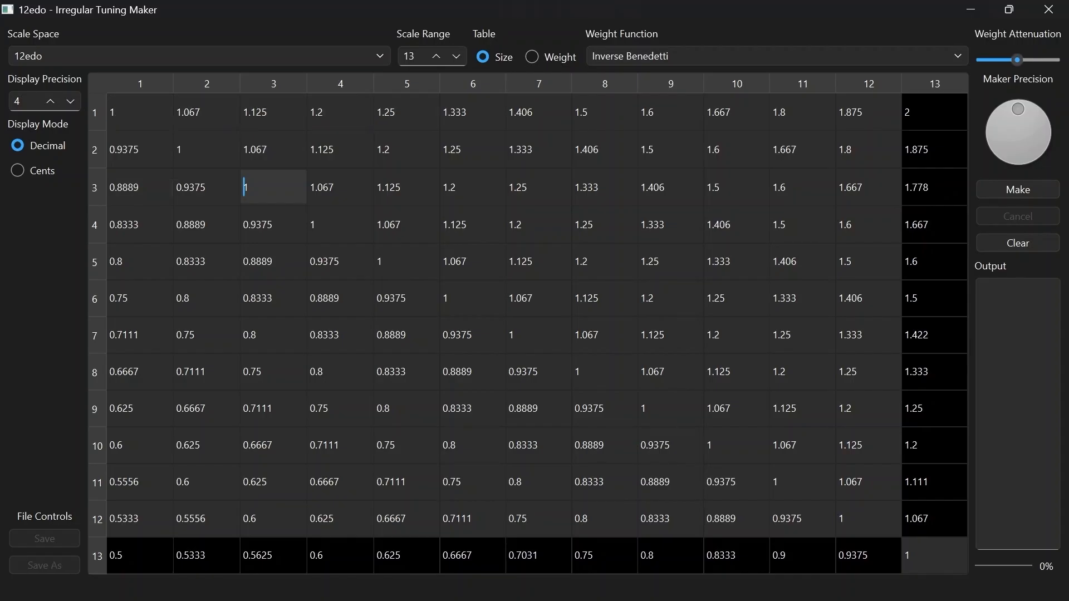
pyautogui.click(273, 187)
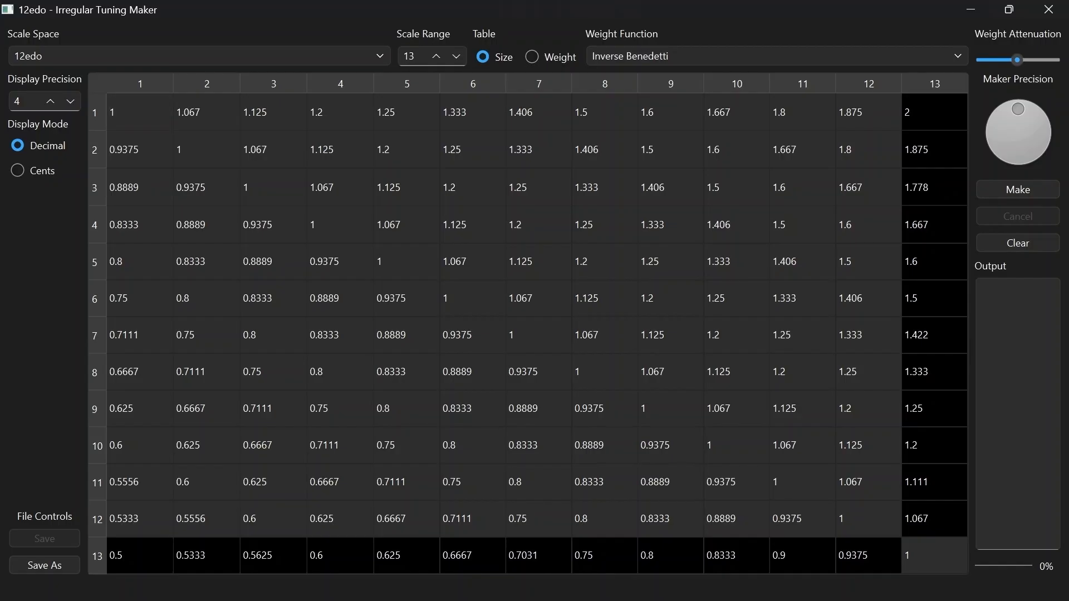
pyautogui.click(140, 112)
pyautogui.click(274, 188)
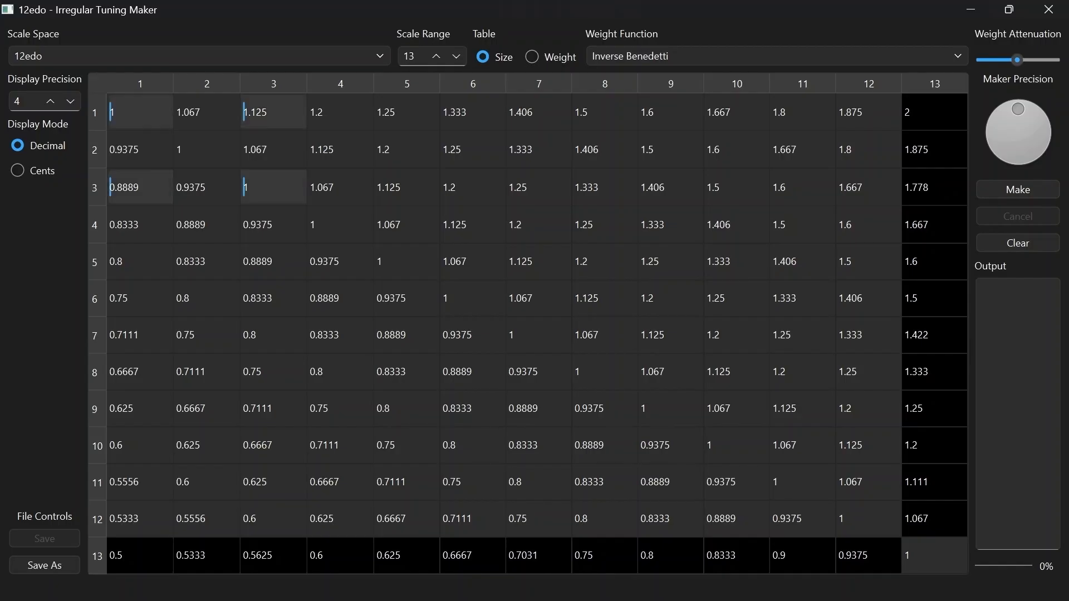
pyautogui.click(273, 188)
pyautogui.click(274, 187)
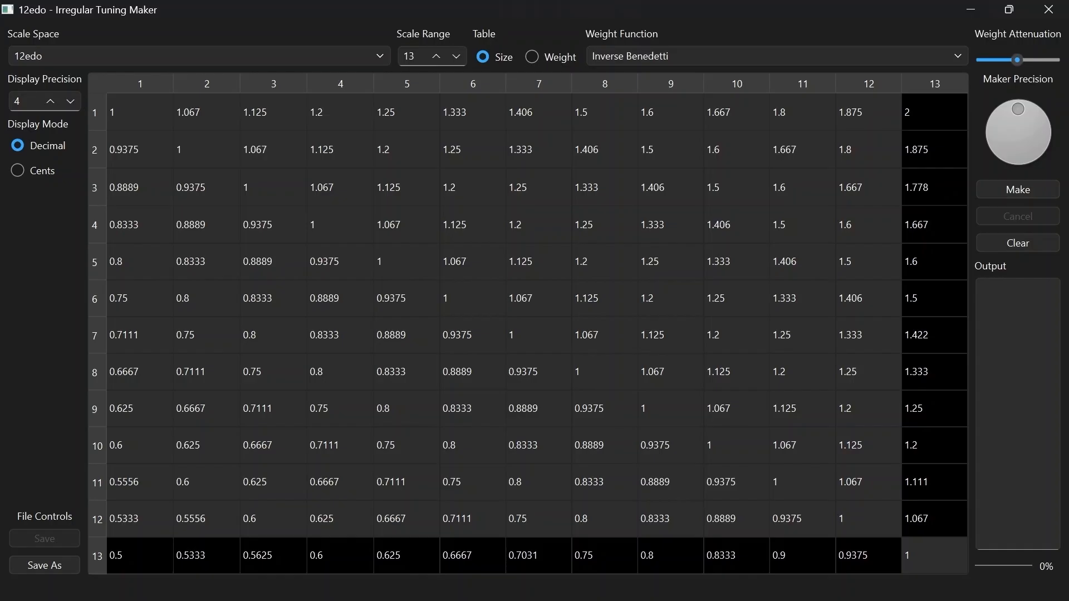
# Select notes 1, 3, 5, 8, 10 and 13 in the interval table
pyautogui.click(140, 112)
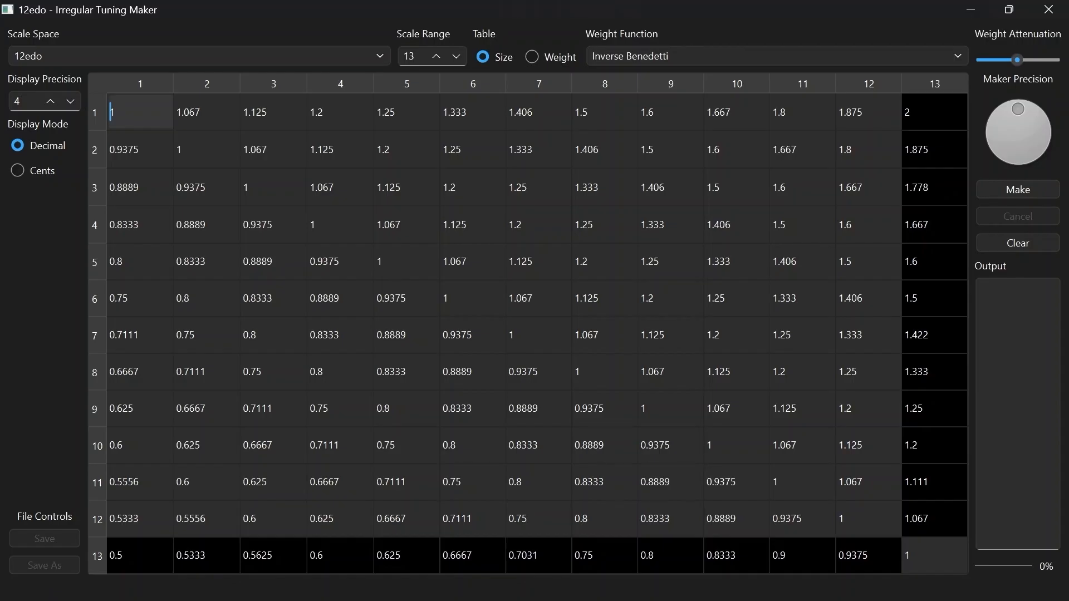
pyautogui.click(274, 112)
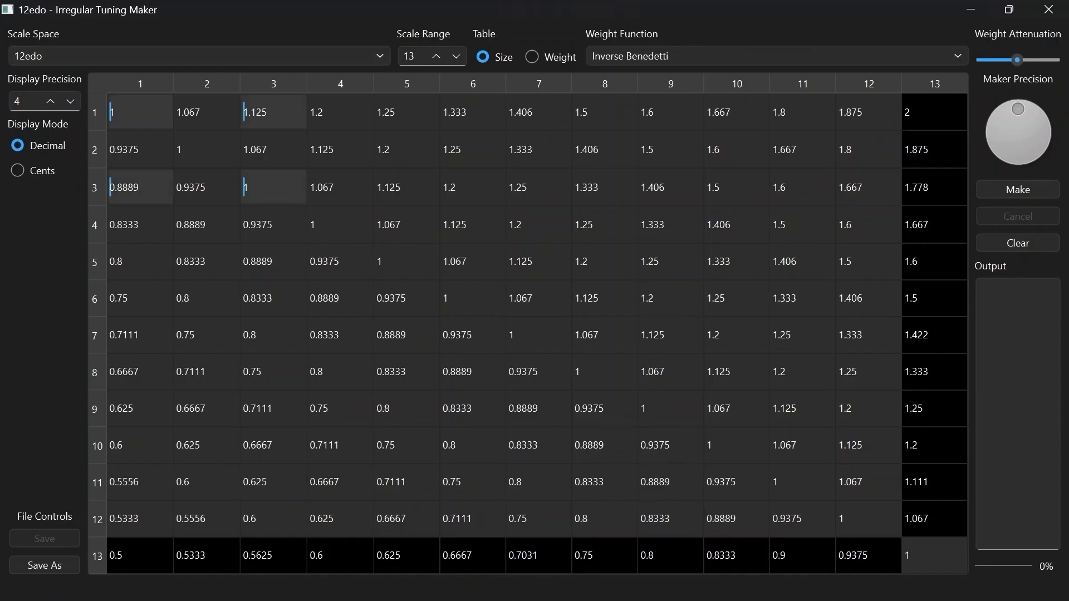
pyautogui.click(407, 112)
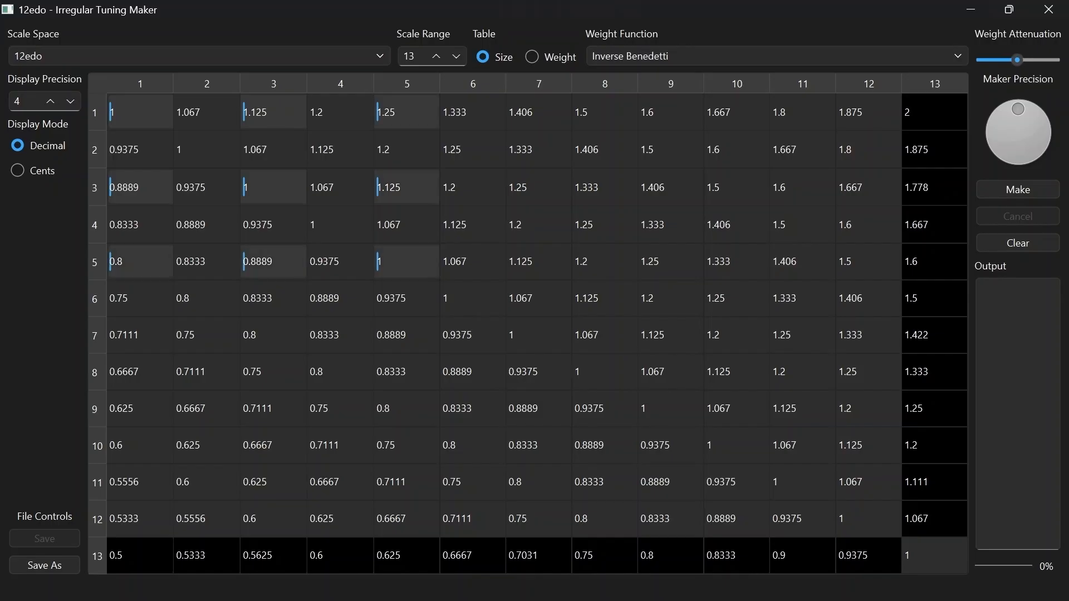
pyautogui.click(605, 112)
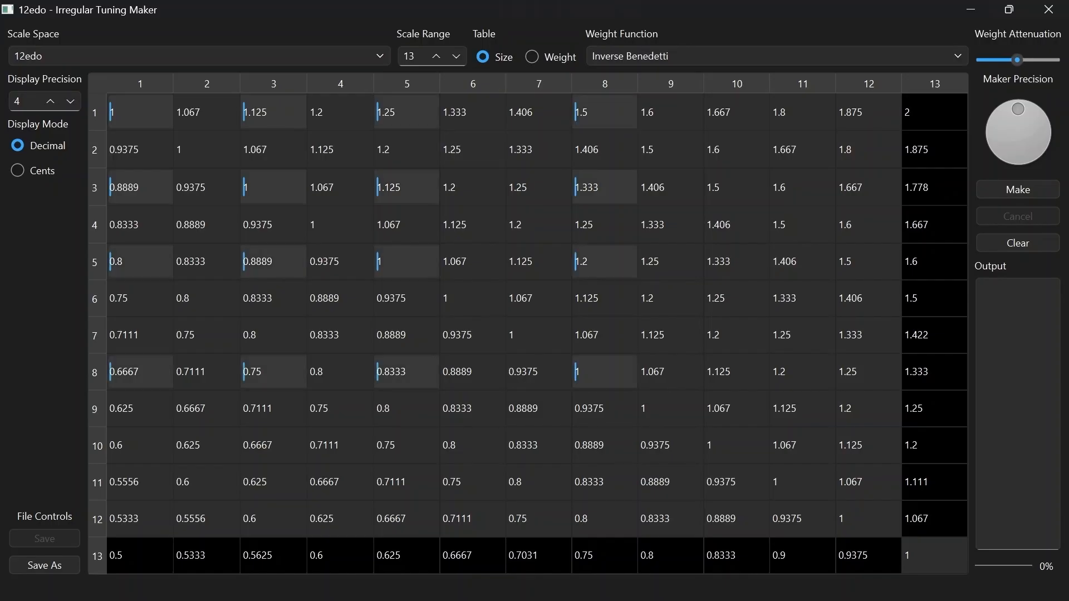
pyautogui.click(736, 112)
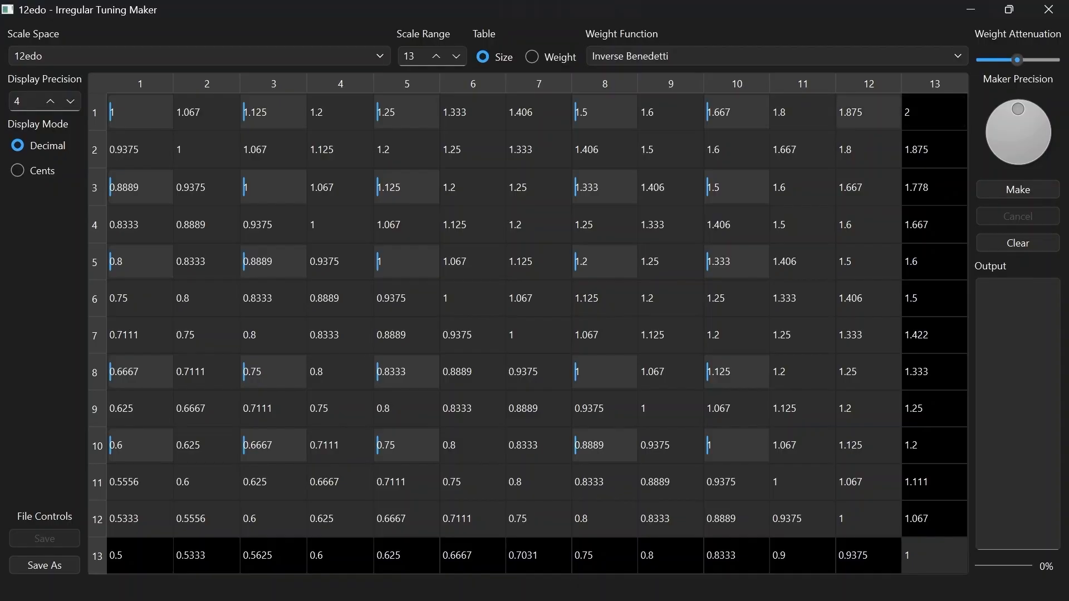
pyautogui.click(934, 112)
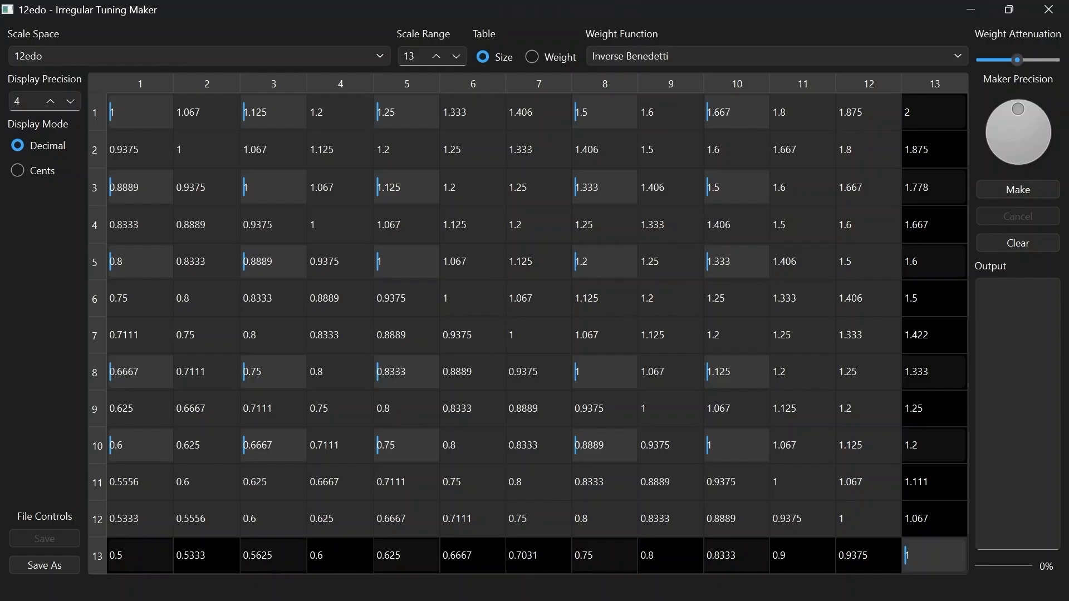
# Deselect notes 1 and 13, and select both again through the interval from 1 to 13
pyautogui.click(140, 113)
pyautogui.click(934, 556)
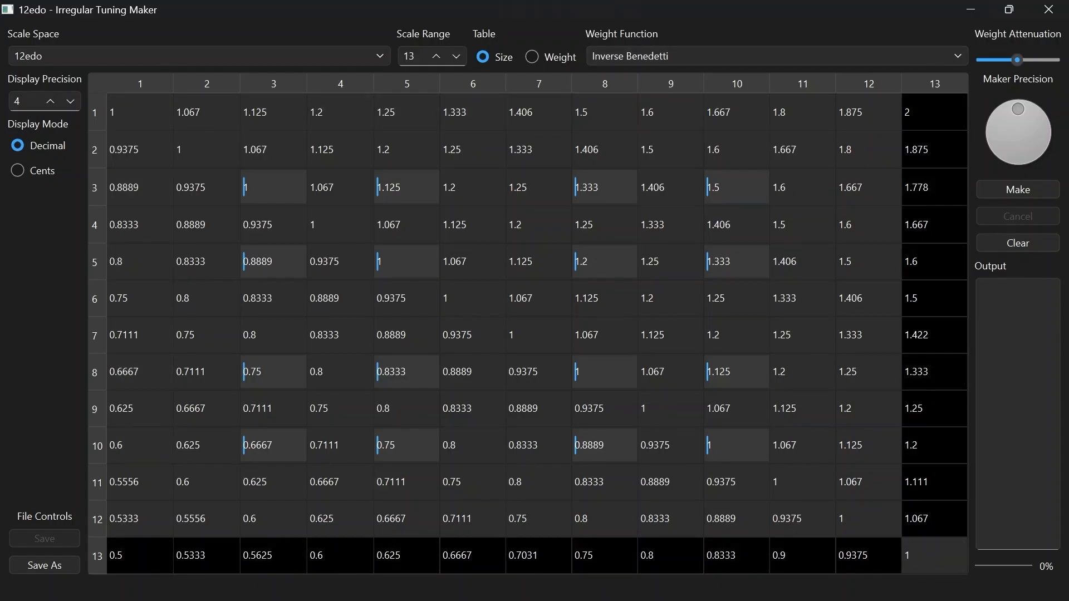
pyautogui.click(935, 112)
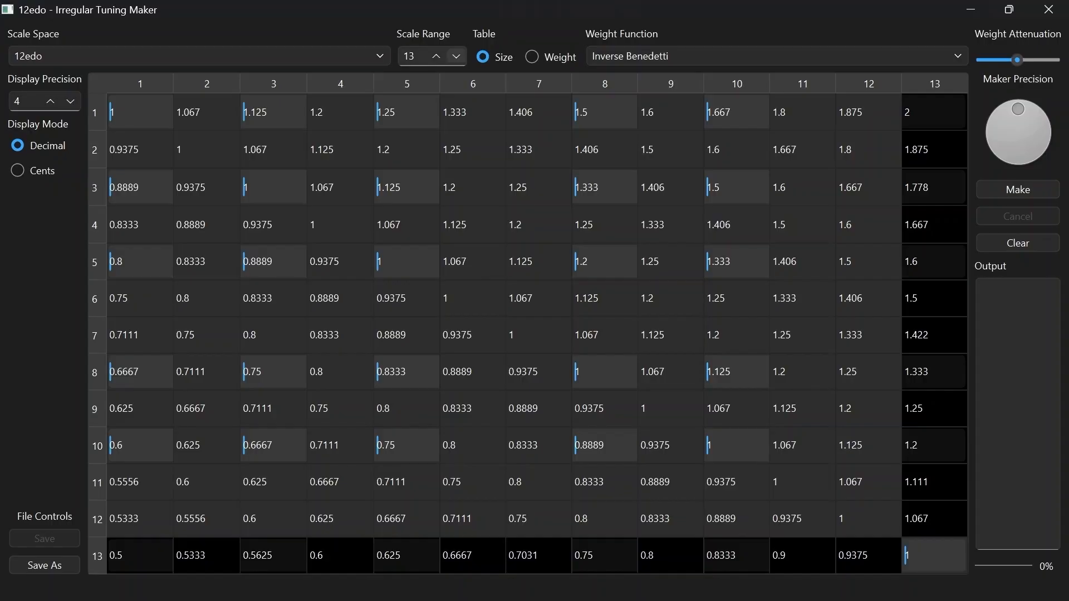
# Expand the scale range to 25 notes
pyautogui.click(456, 57)
pyautogui.click(436, 56)
pyautogui.click(436, 56)
pyautogui.click(436, 56)
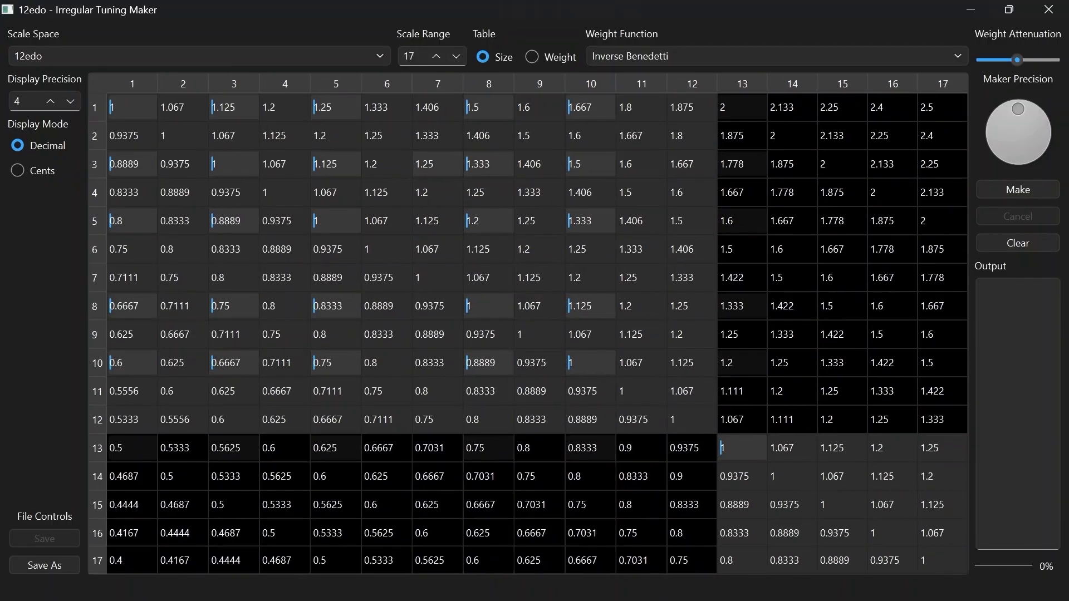
pyautogui.click(436, 56)
pyautogui.click(436, 56)
pyautogui.click(436, 56)
pyautogui.click(436, 56)
pyautogui.click(436, 56)
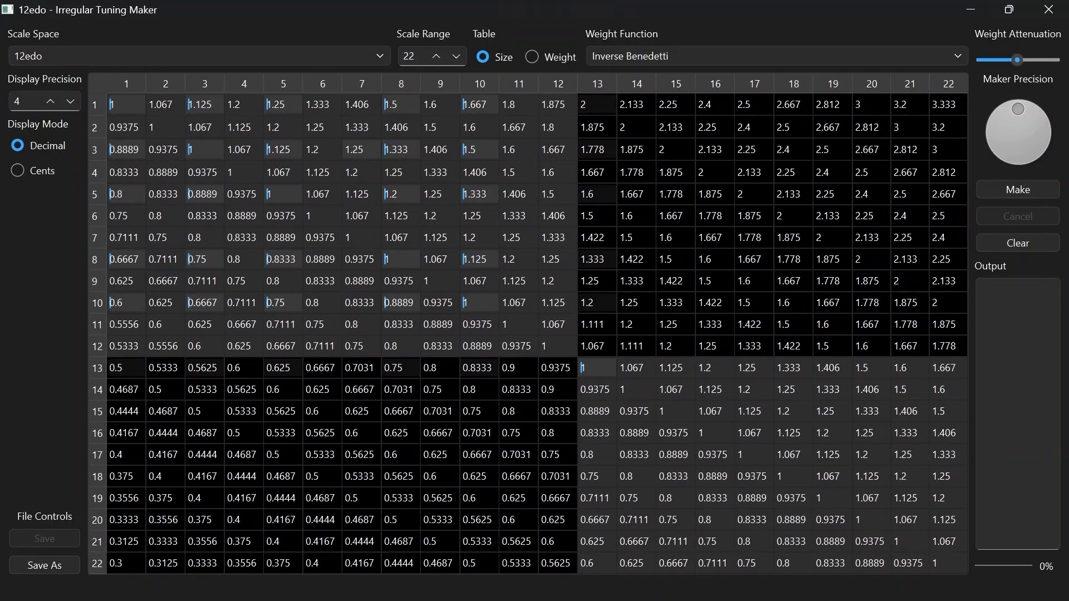
pyautogui.click(436, 57)
pyautogui.click(436, 57)
pyautogui.click(435, 56)
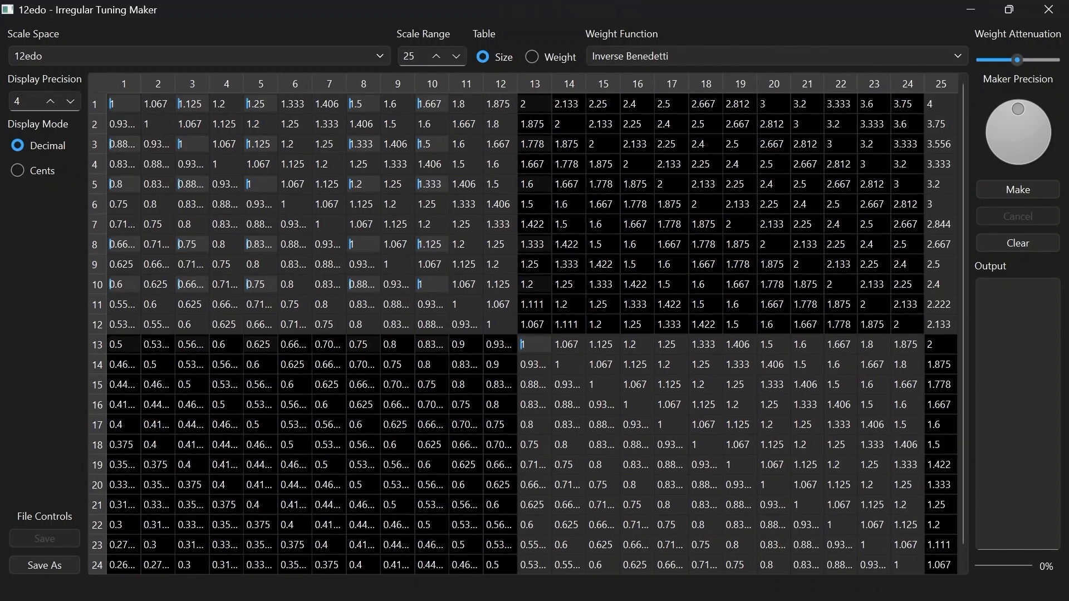
# Clear the existing selections and select notes 1, 3, 5, 8 and 10 with their repetitions in every octave
pyautogui.rightClick(122, 82)
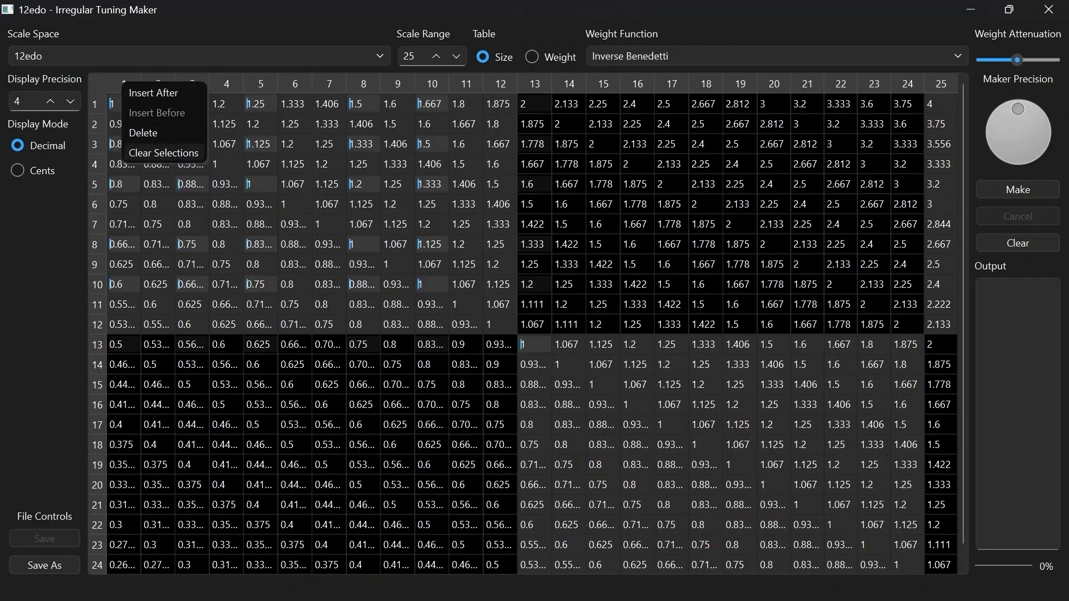
pyautogui.click(164, 152)
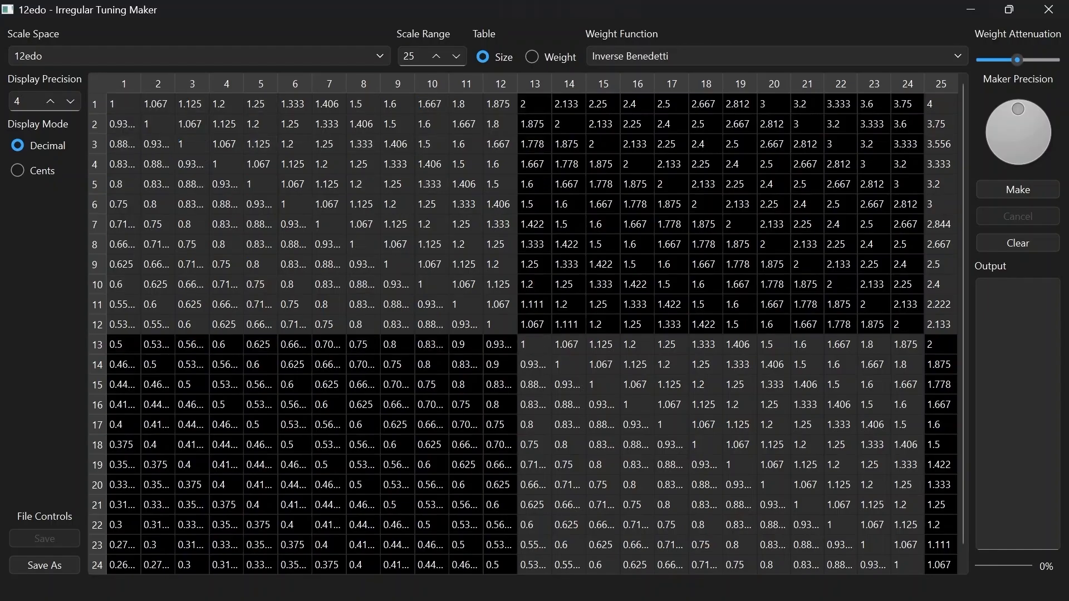
pyautogui.click(192, 104)
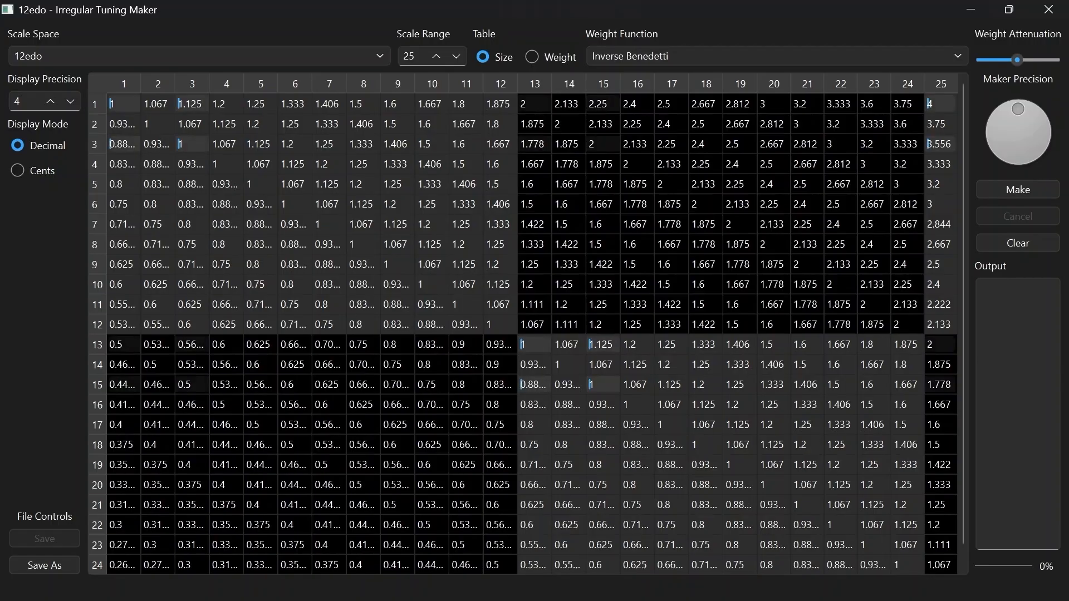
pyautogui.click(260, 104)
pyautogui.click(364, 104)
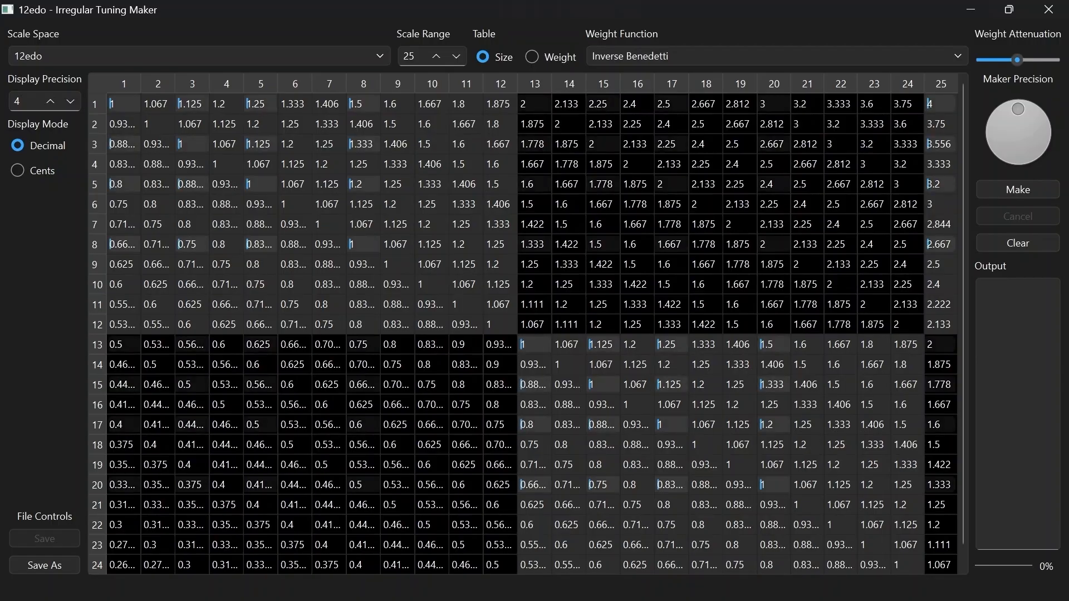
pyautogui.click(432, 104)
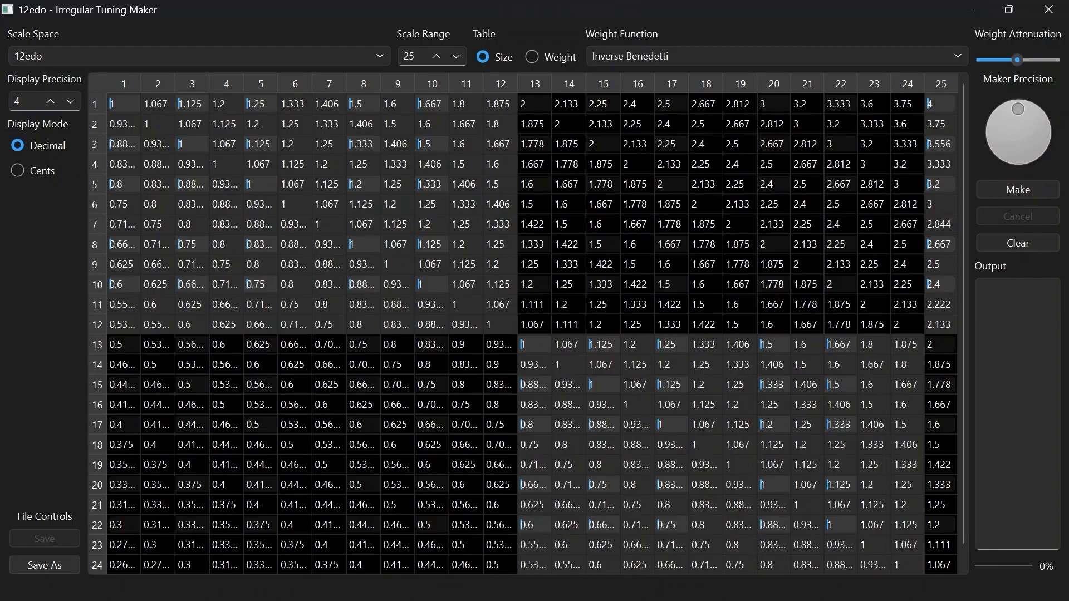
# Save the selected notes as a new custom scale space file named demo
pyautogui.click(44, 565)
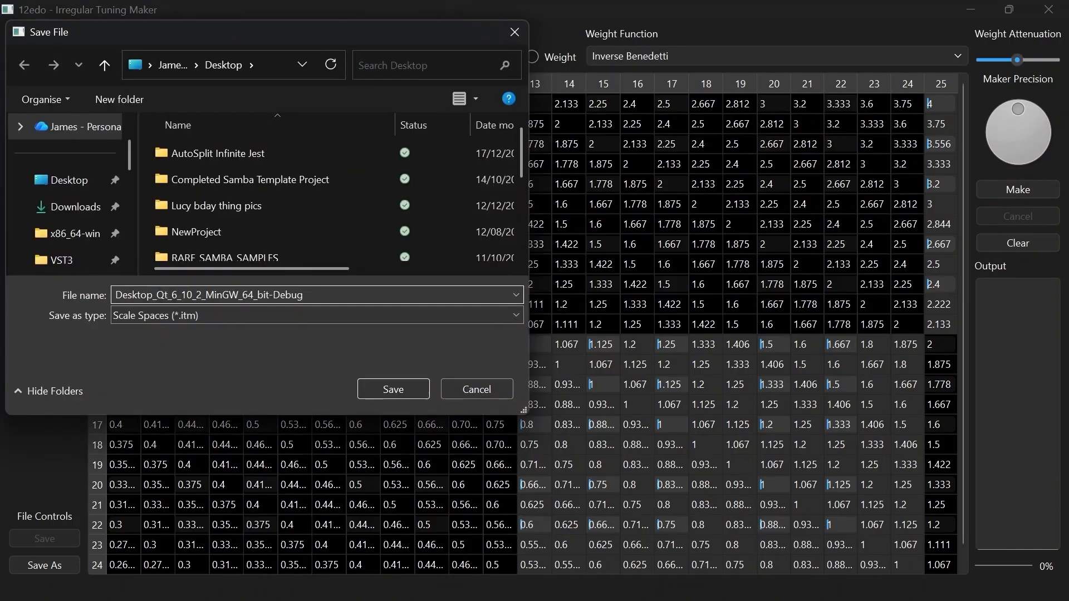
pyautogui.write('demo')
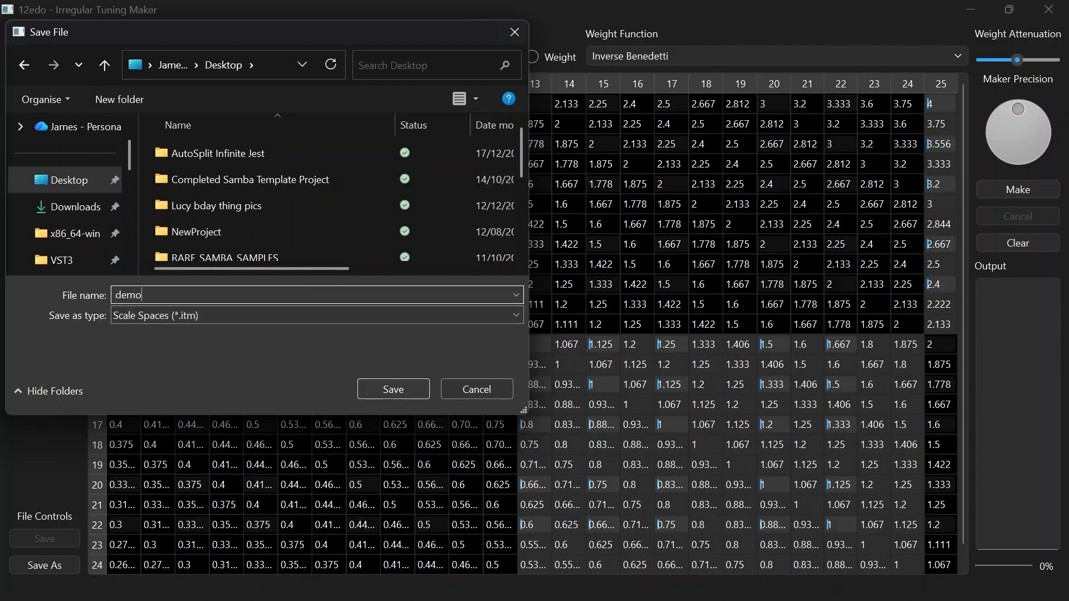
pyautogui.press('Return')
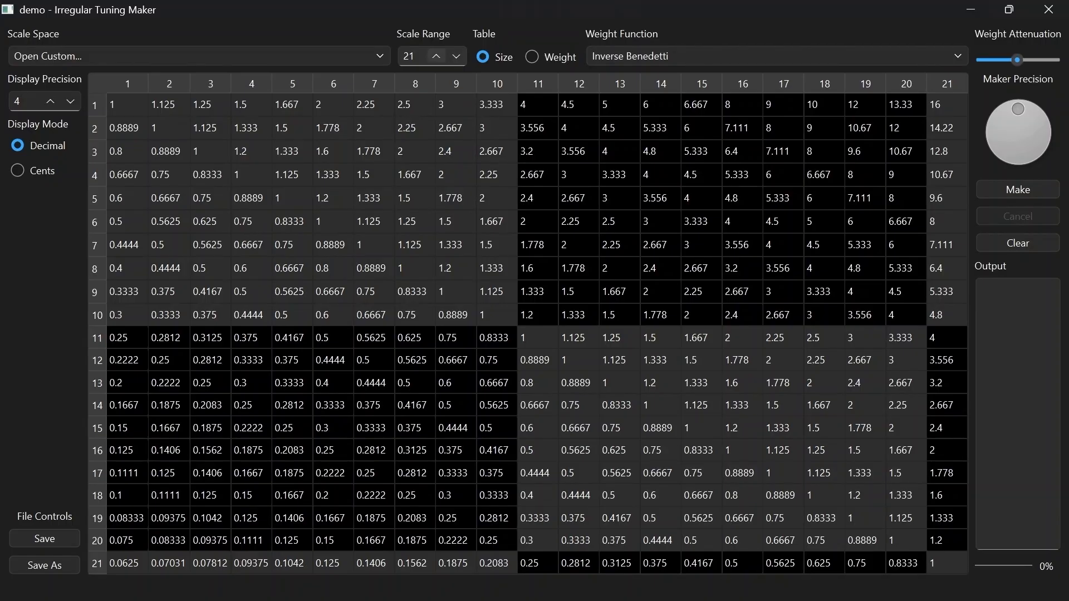
# Reduce the demo scale range to 11 notes
pyautogui.click(456, 57)
pyautogui.press('Down')
pyautogui.press('Down')
pyautogui.press('Down')
pyautogui.press('Down')
pyautogui.press('Down')
pyautogui.press('Down')
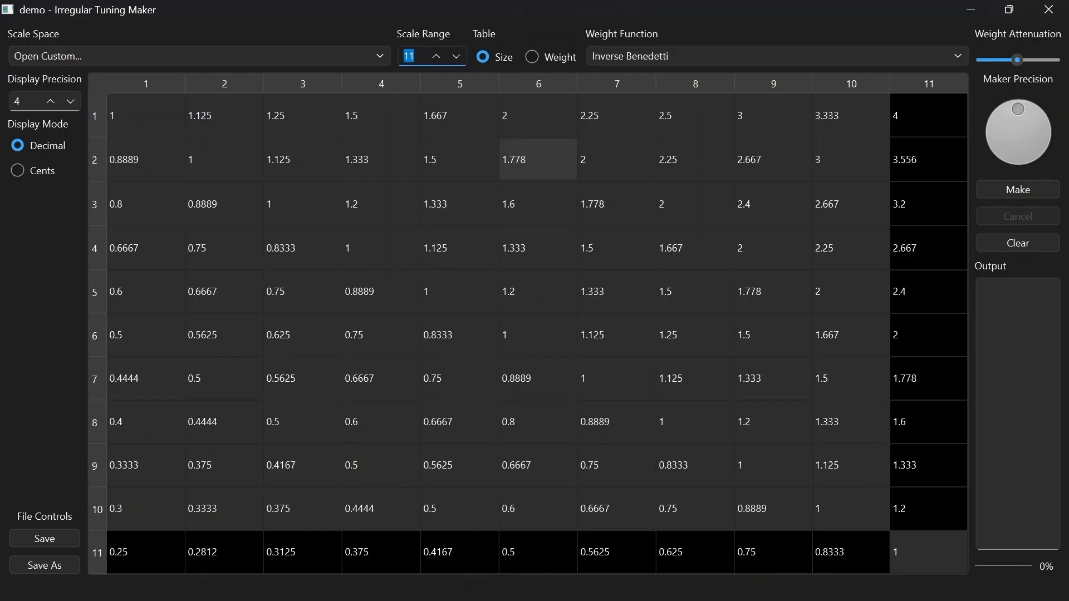
# Set the size of the interval from note 2 to note 6 to 9/5
pyautogui.doubleClick(523, 159)
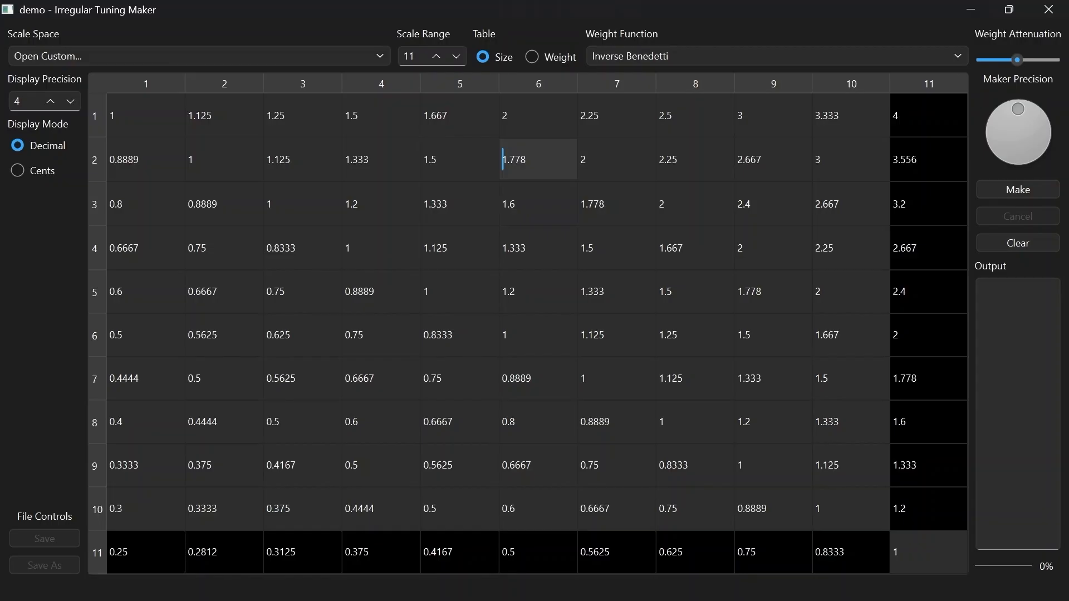
pyautogui.doubleClick(529, 160)
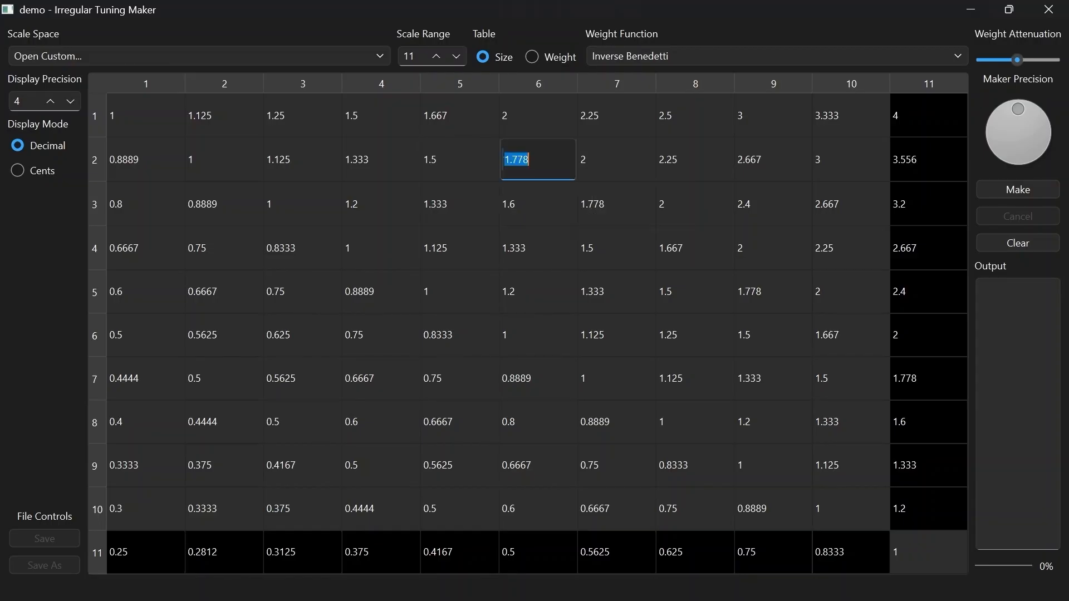
pyautogui.write('9/5')
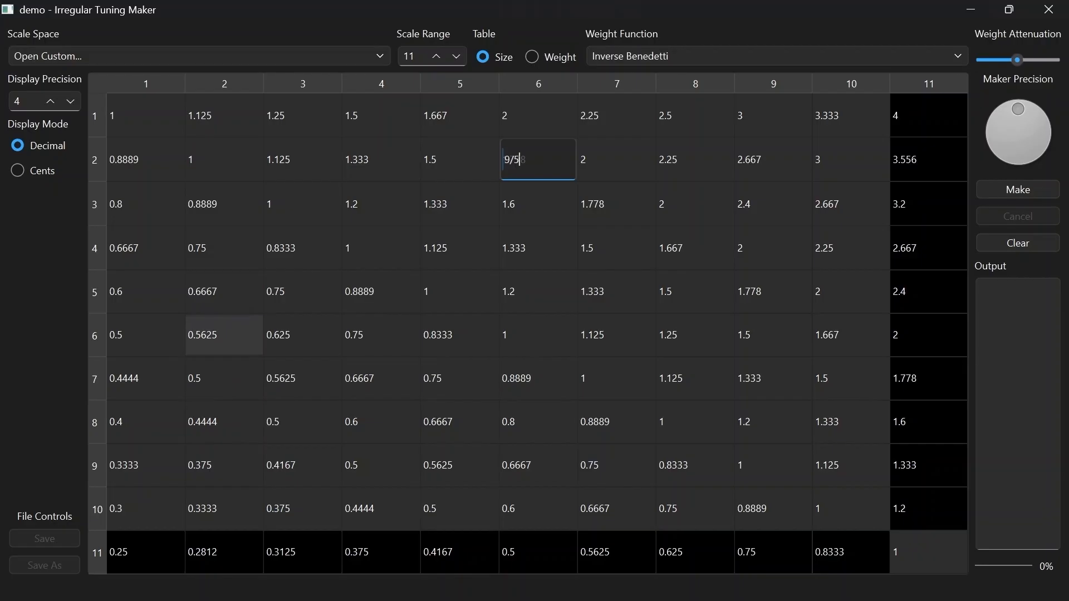
pyautogui.press('Return')
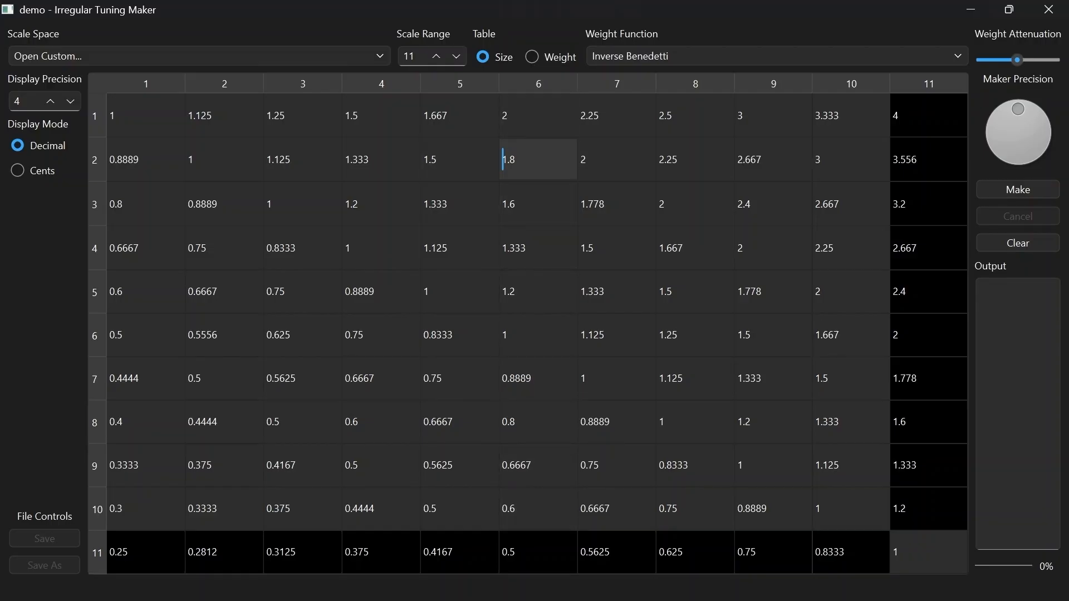
# Open the 12edo scale space and set the interval from note 3 to note 13 to 9/5
pyautogui.click(199, 56)
pyautogui.click(200, 131)
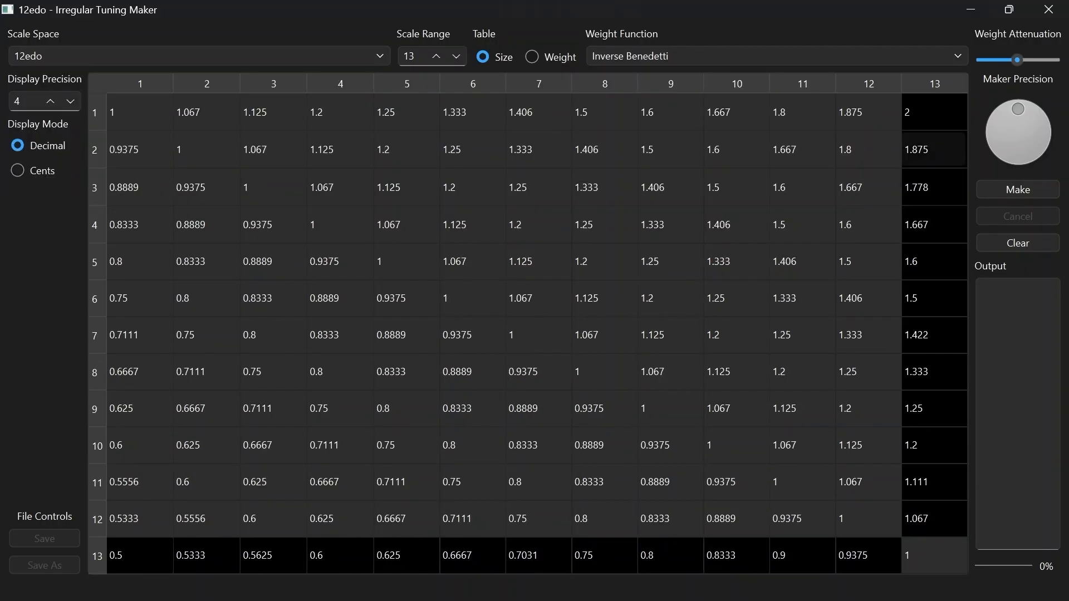
pyautogui.doubleClick(934, 187)
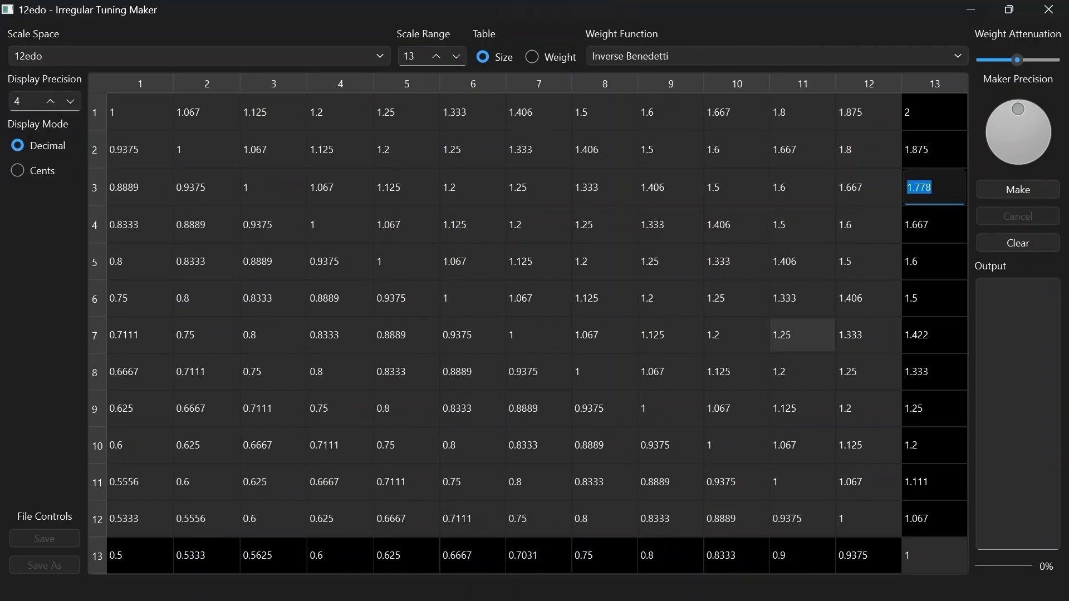
pyautogui.write('9/5')
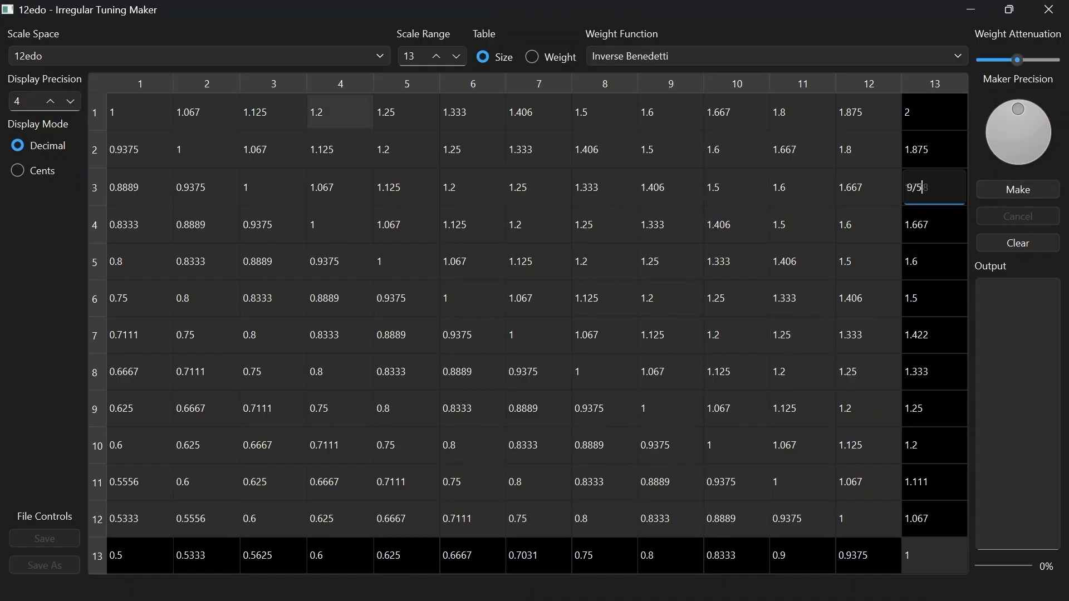
pyautogui.press('Return')
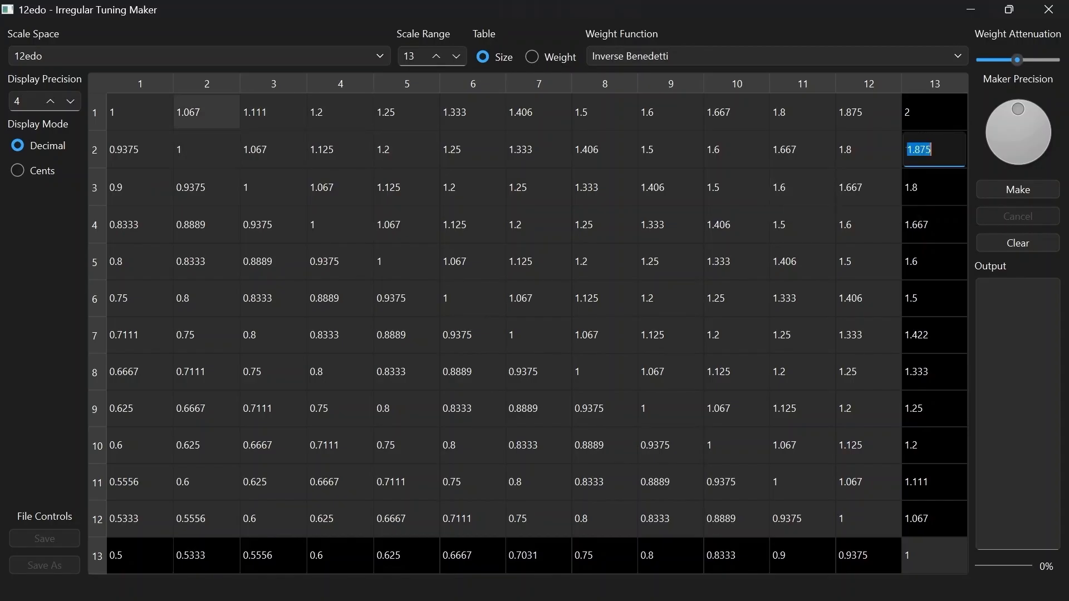
# Set the interval from note 1 to note 3 to 1.125, and examine the intervals from note 1 to notes 5 and 8
pyautogui.doubleClick(273, 112)
pyautogui.write('1.125')
pyautogui.press('Return')
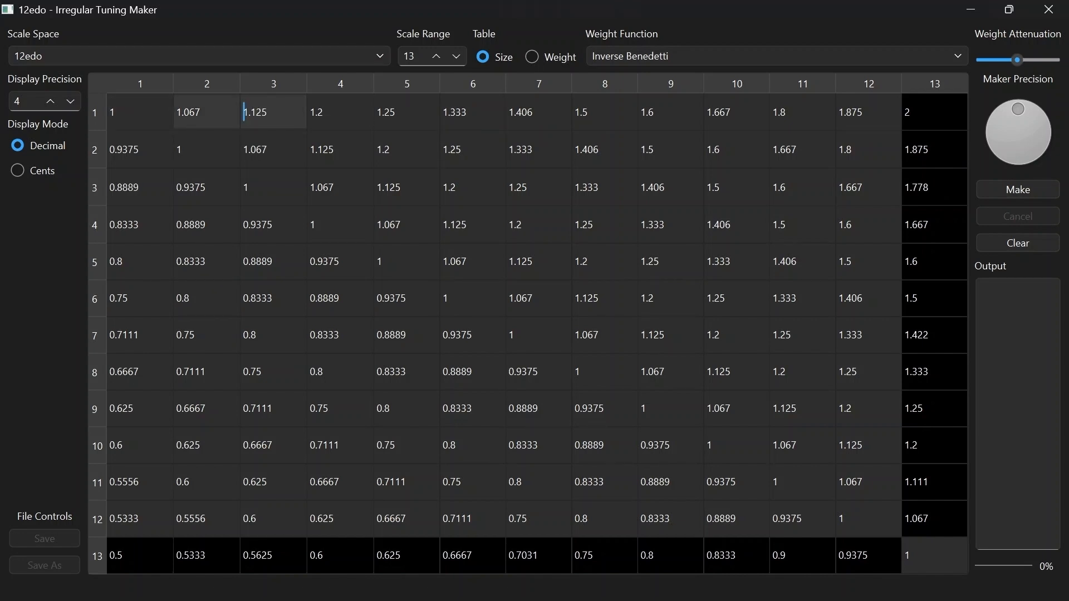
pyautogui.click(407, 112)
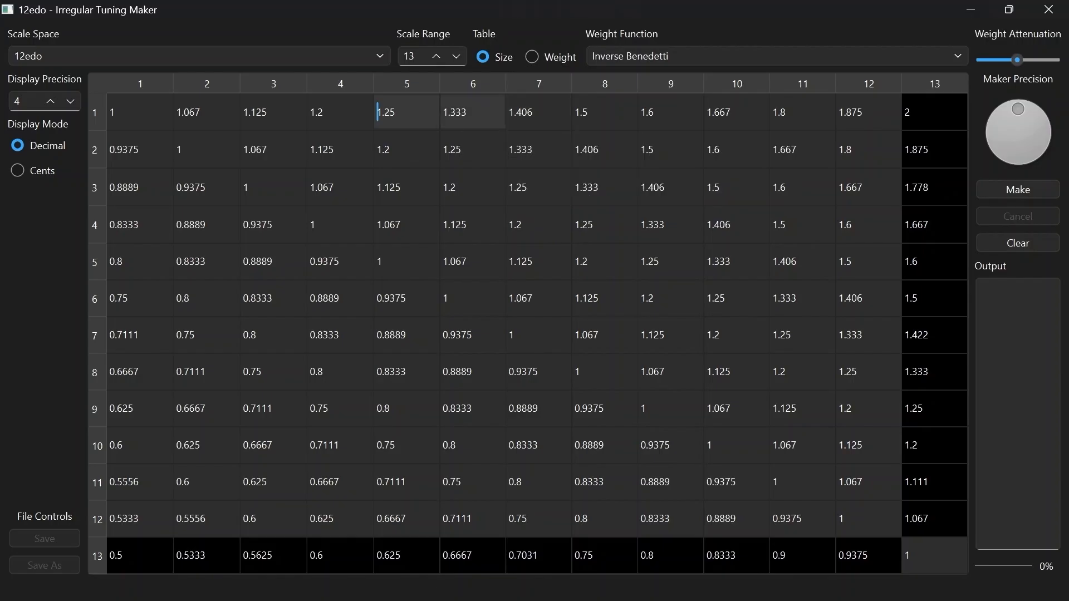
pyautogui.click(579, 112)
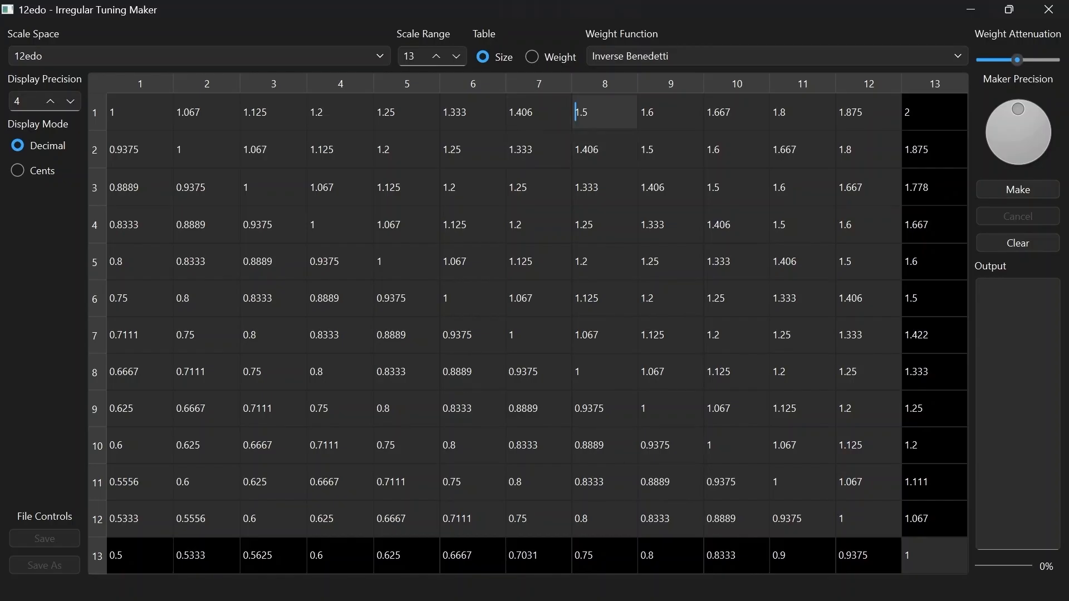
pyautogui.moveTo(606, 115)
# Open the 7edo scale space and display its interval weights instead of its sizes
pyautogui.click(200, 56)
pyautogui.click(200, 105)
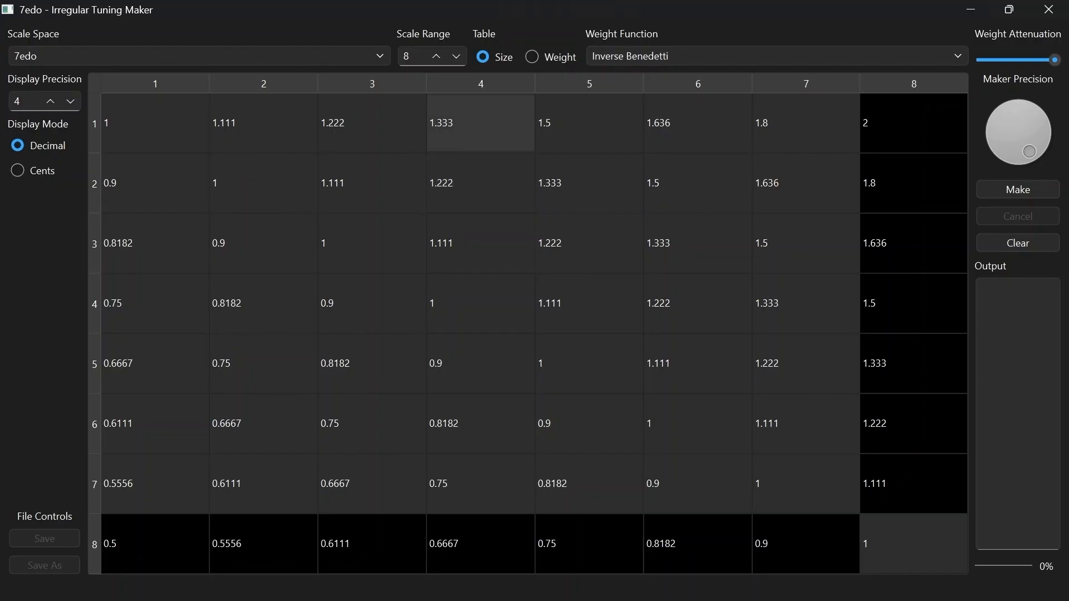
pyautogui.moveTo(480, 131)
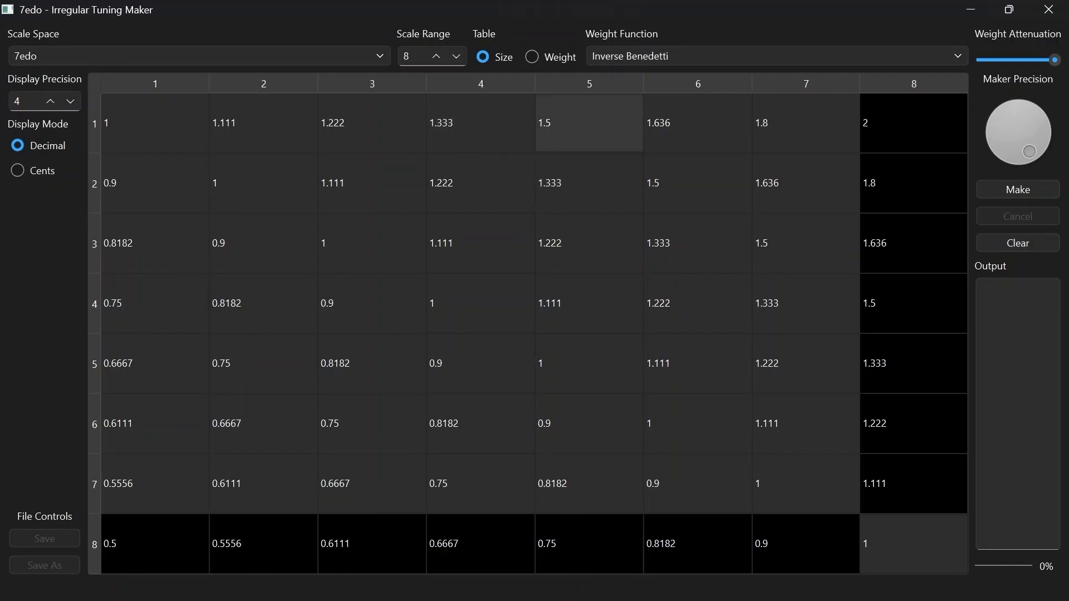
pyautogui.moveTo(590, 123)
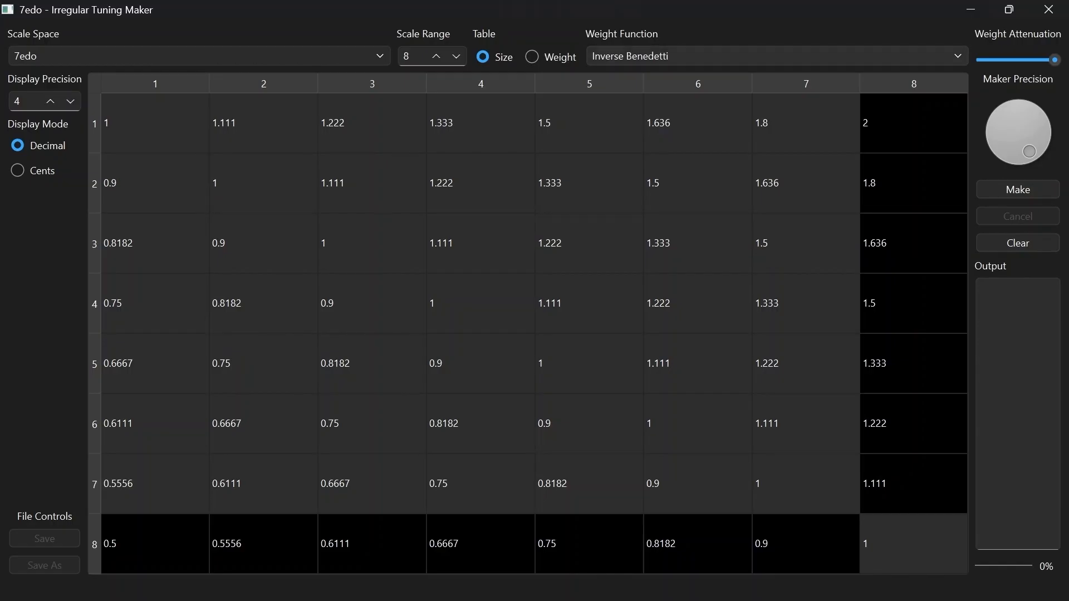
pyautogui.click(532, 56)
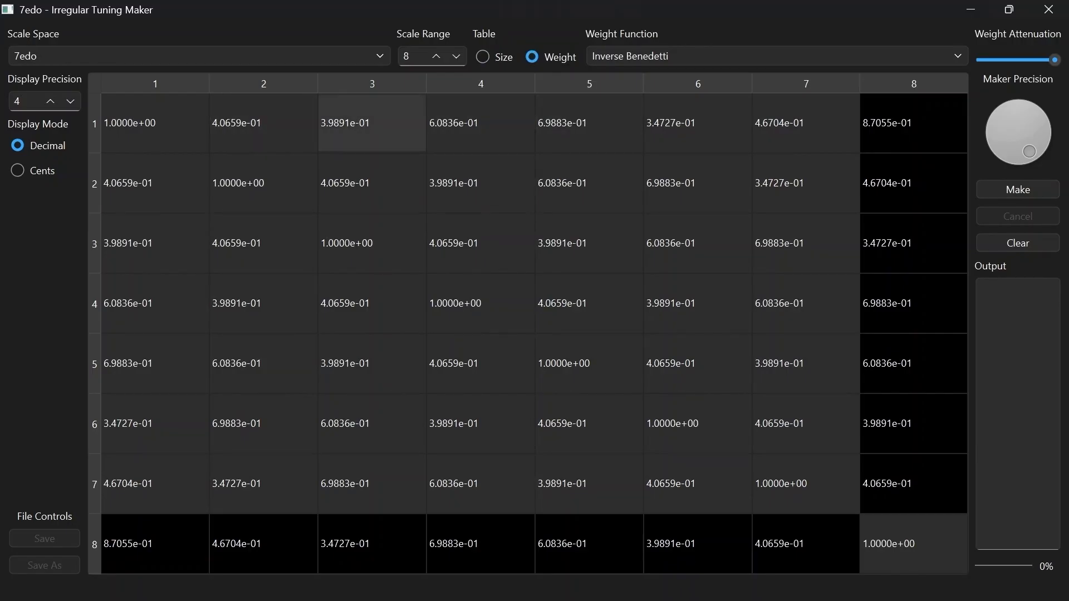
# Make a tuning for a 7-note scale range with the weight attenuation at its minimum
pyautogui.moveTo(1055, 60); pyautogui.dragTo(1015, 60)
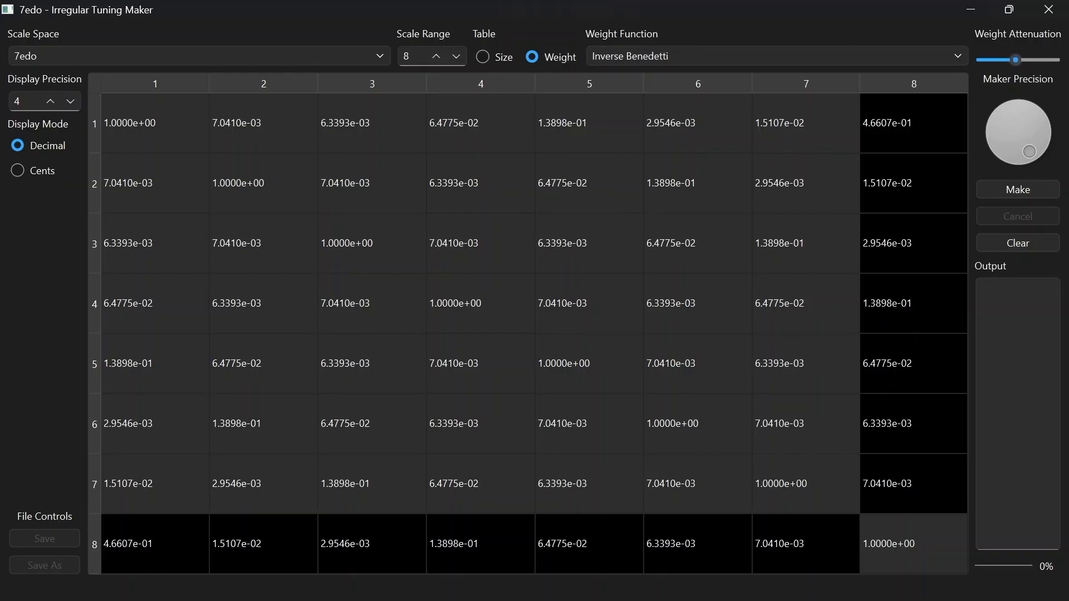
pyautogui.moveTo(1016, 60); pyautogui.dragTo(982, 60)
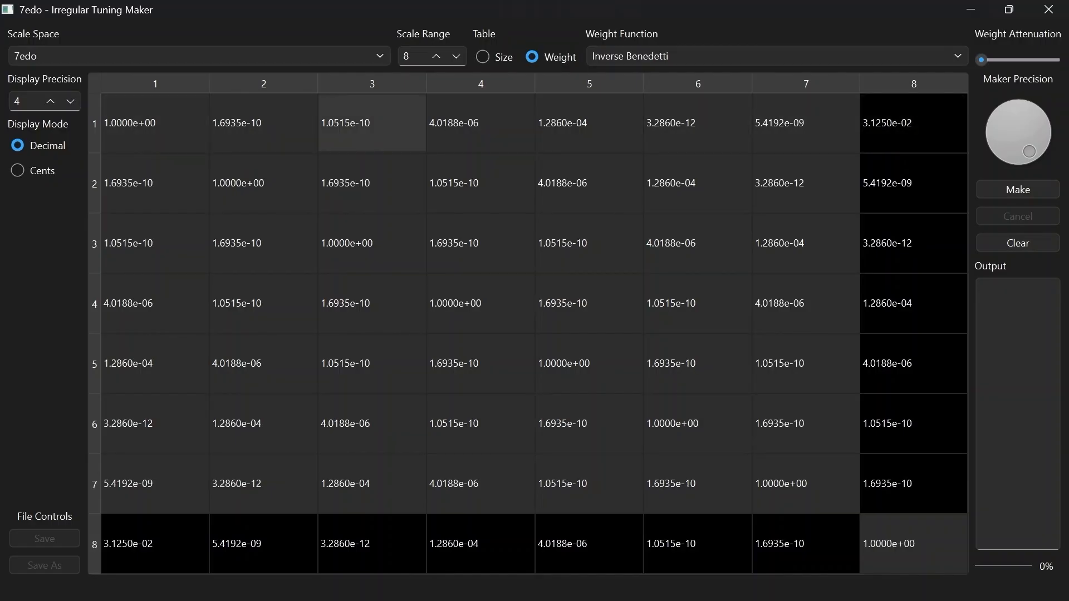
pyautogui.moveTo(1030, 151); pyautogui.dragTo(1029, 152)
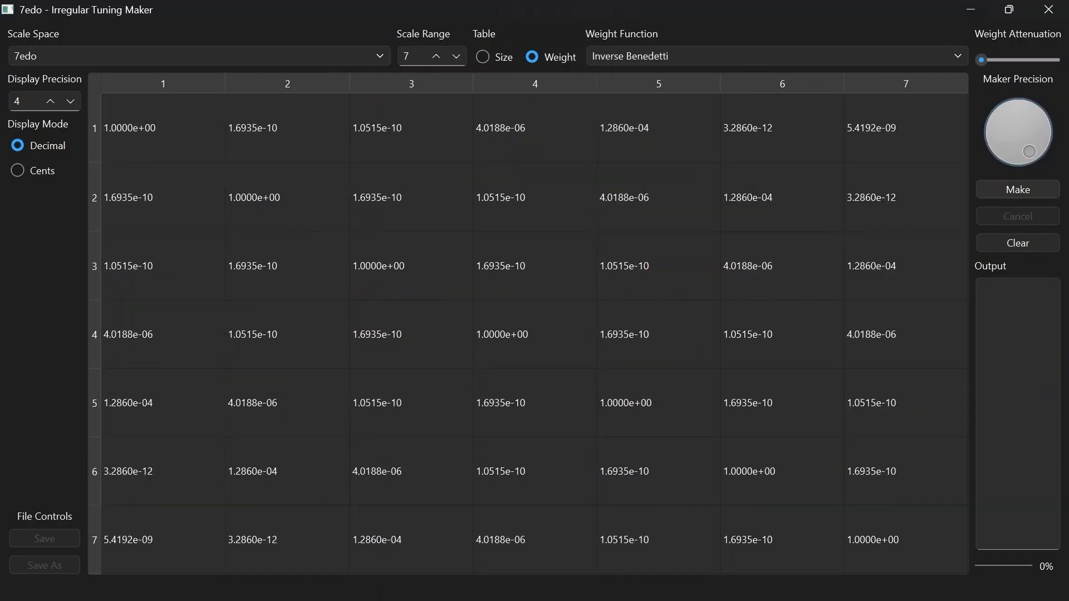
pyautogui.click(1018, 189)
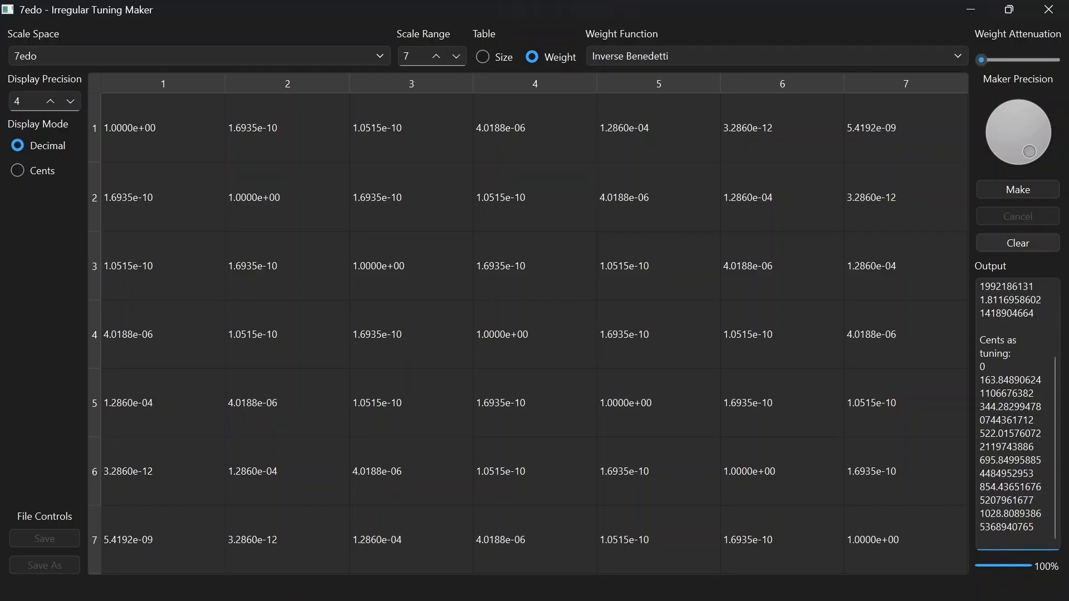
# Make the tuning again with the weight attenuation at its maximum, and select the cents values in the output
pyautogui.moveTo(981, 59); pyautogui.dragTo(1053, 60)
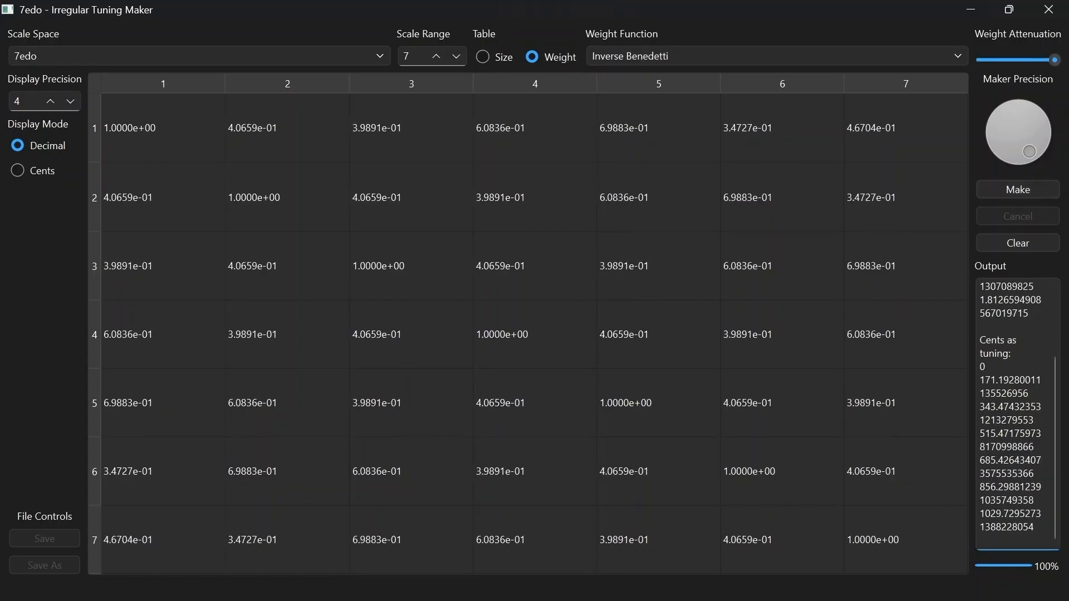
pyautogui.moveTo(980, 340); pyautogui.dragTo(1034, 527)
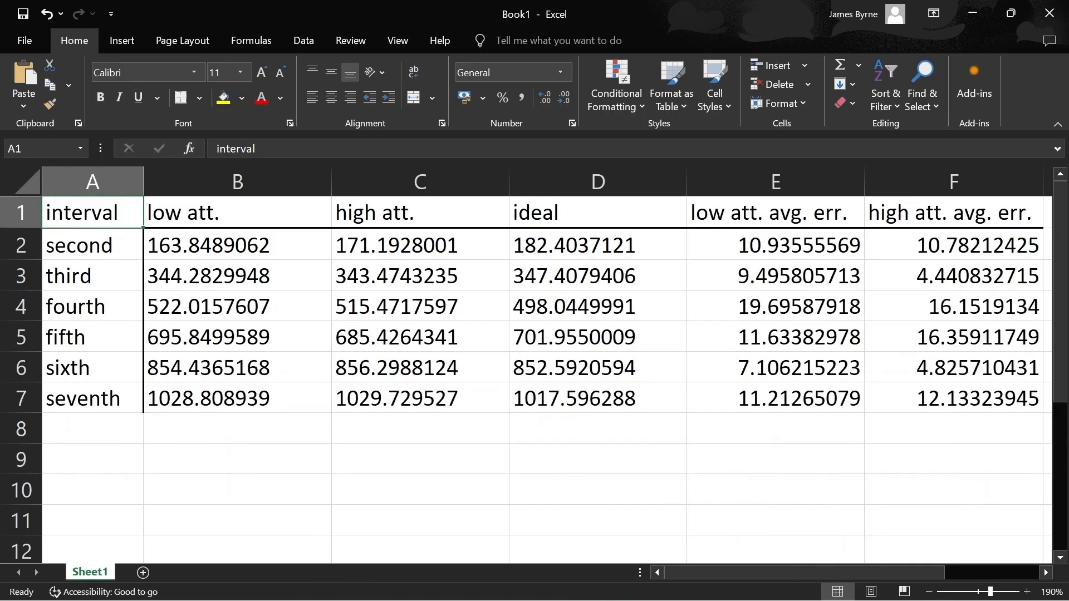
# Switch to the Excel workbook and examine the interval, low att., high att. and ideal columns
pyautogui.moveTo(92, 213); pyautogui.dragTo(92, 399)
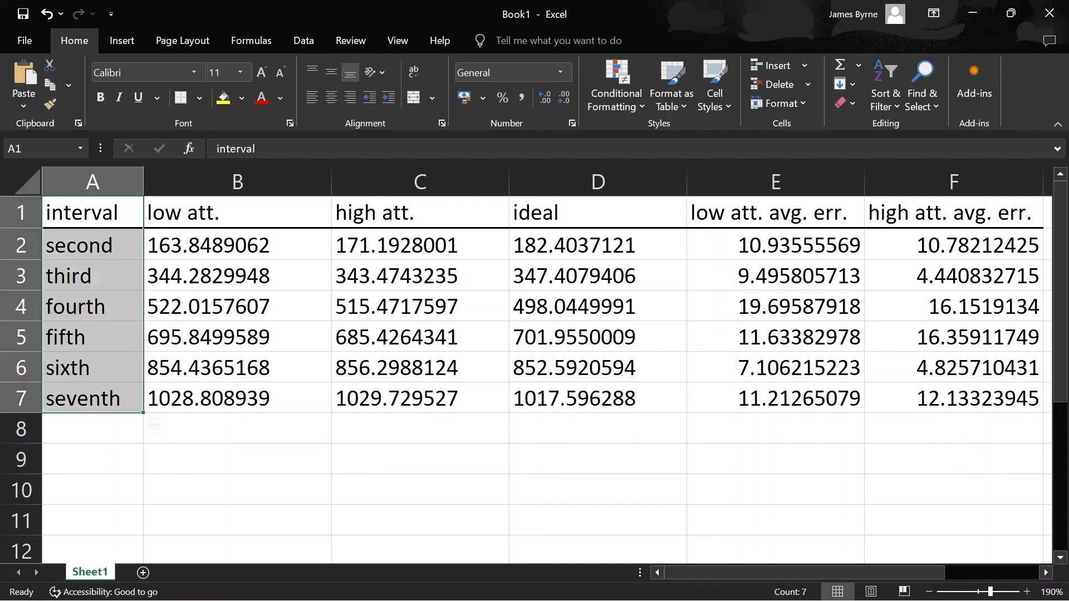
pyautogui.moveTo(238, 213); pyautogui.dragTo(238, 399)
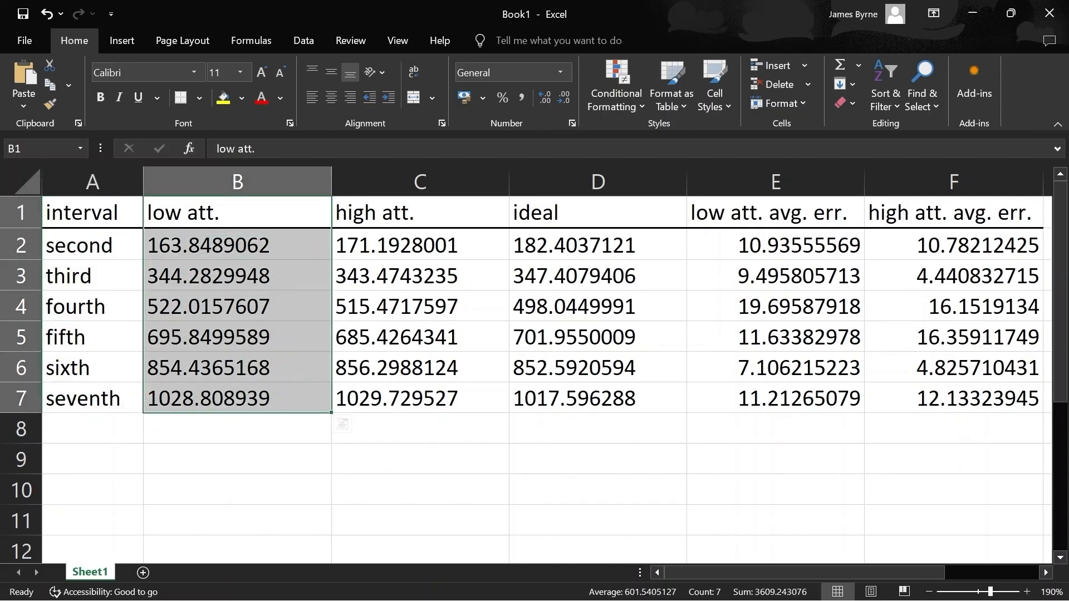
pyautogui.moveTo(420, 213); pyautogui.dragTo(420, 399)
pyautogui.moveTo(598, 213); pyautogui.dragTo(597, 399)
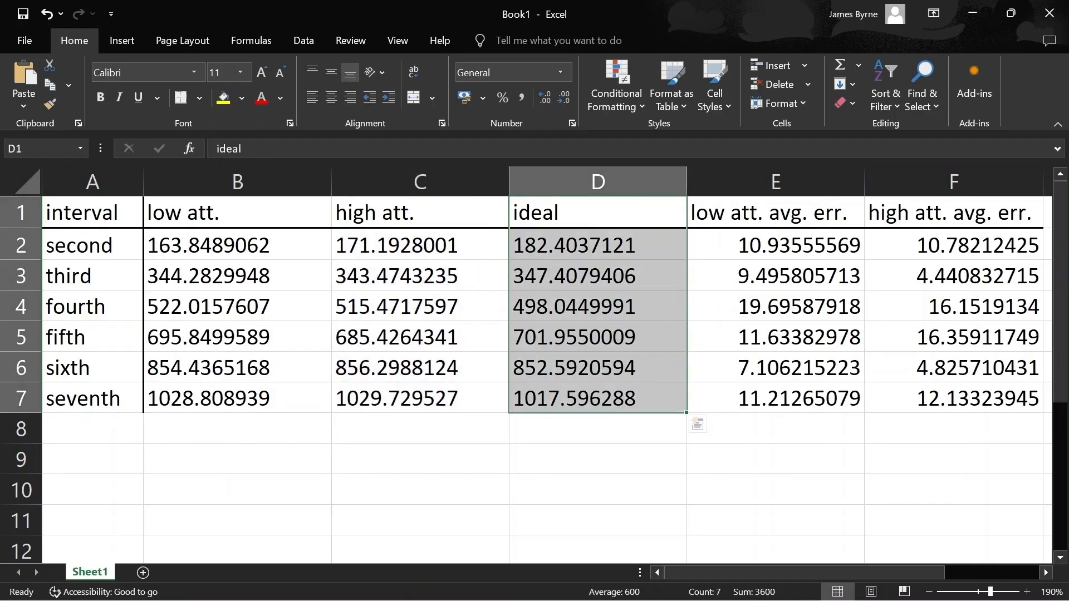
# Examine the average-error formulas for the second, fifth and seventh across the low and high attenuation columns
pyautogui.click(776, 244)
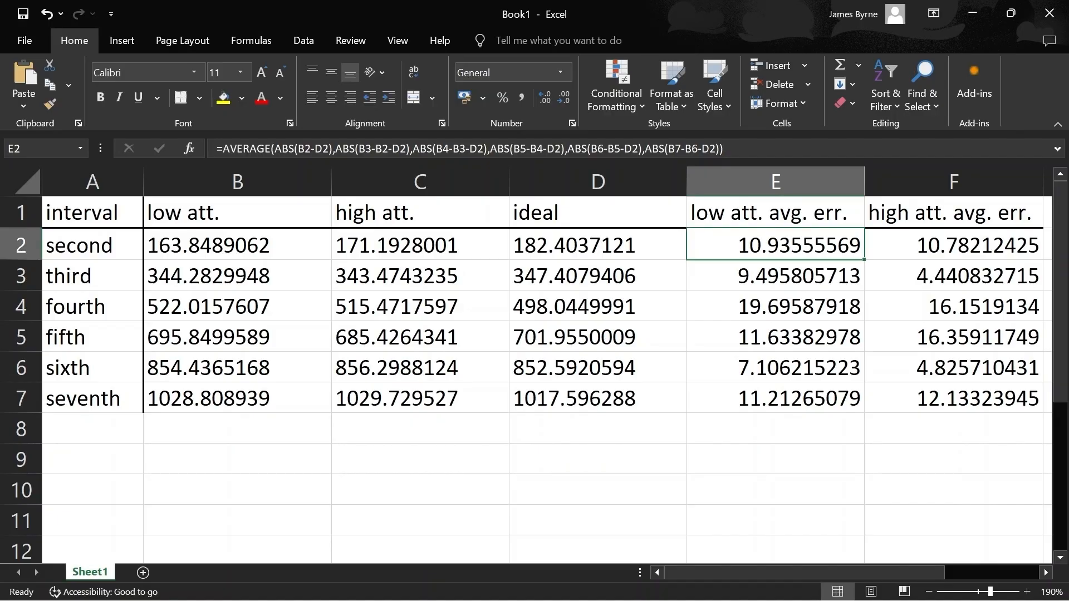
pyautogui.click(775, 459)
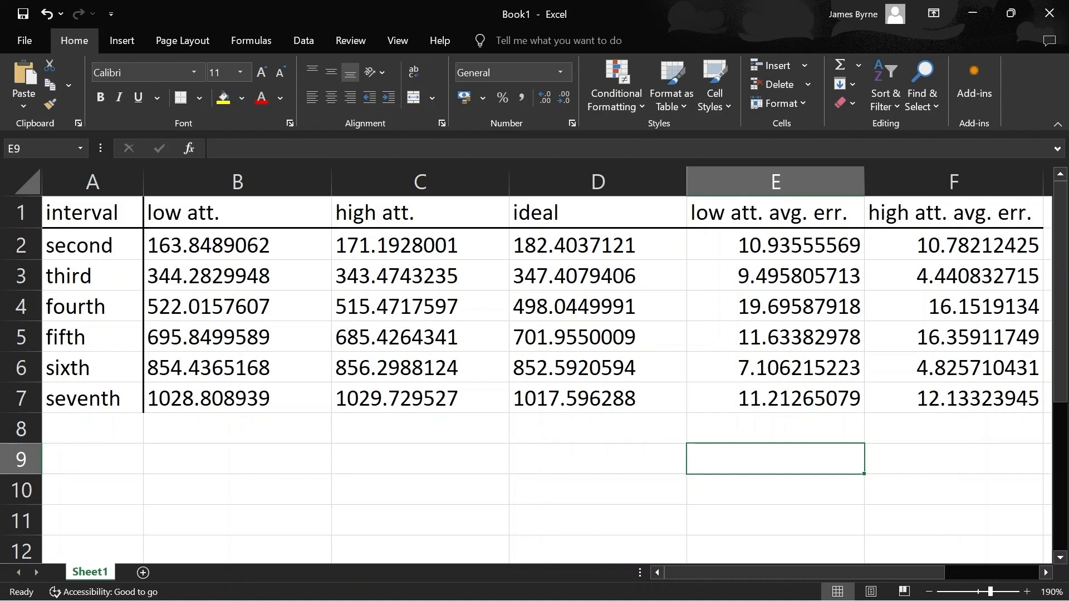
pyautogui.click(776, 337)
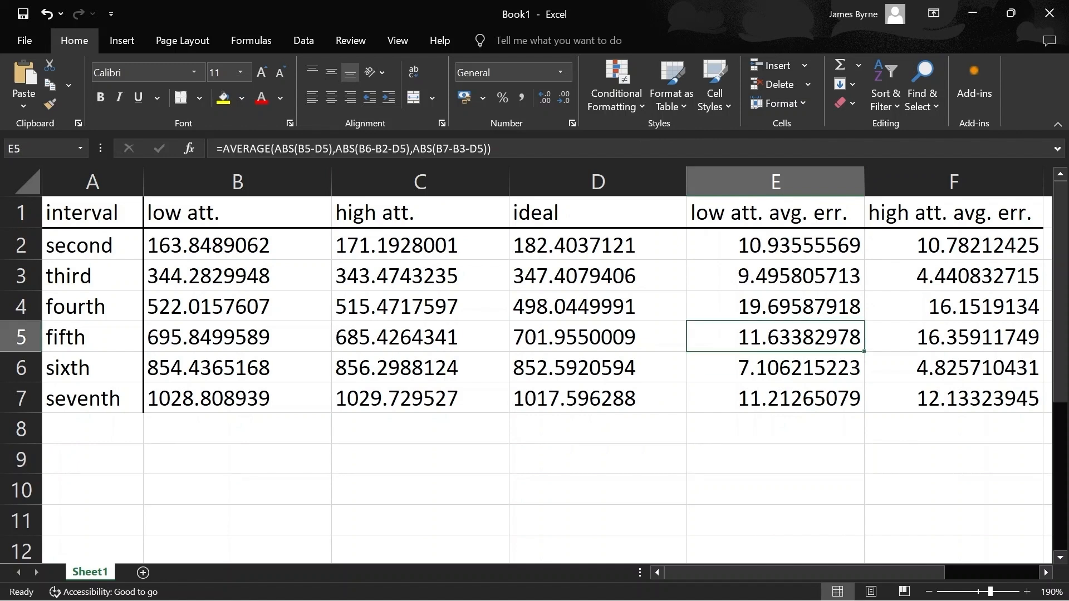
pyautogui.click(776, 245)
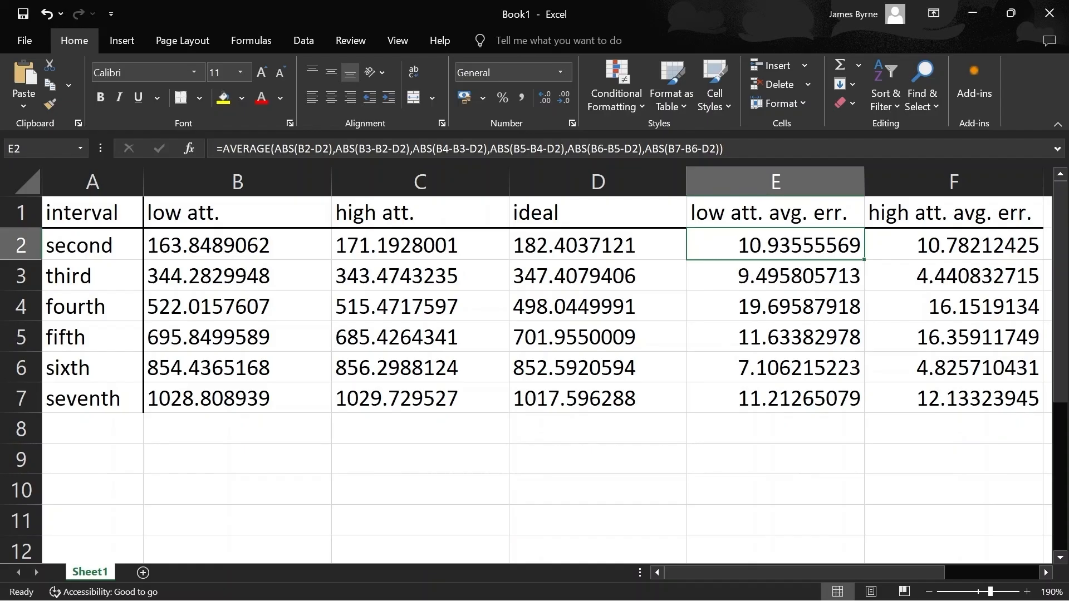
pyautogui.click(954, 245)
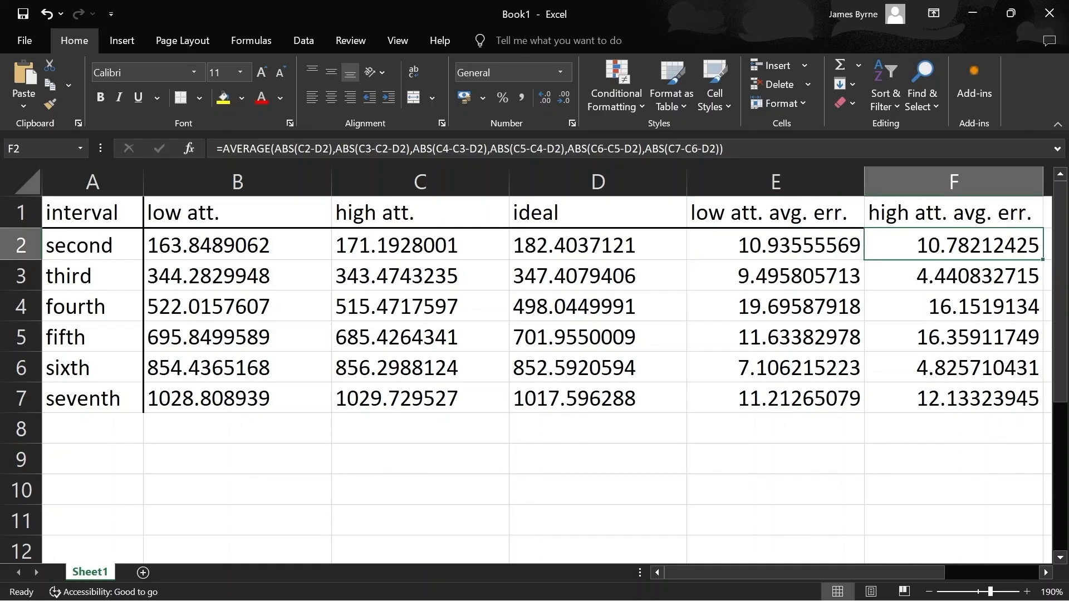
pyautogui.click(775, 337)
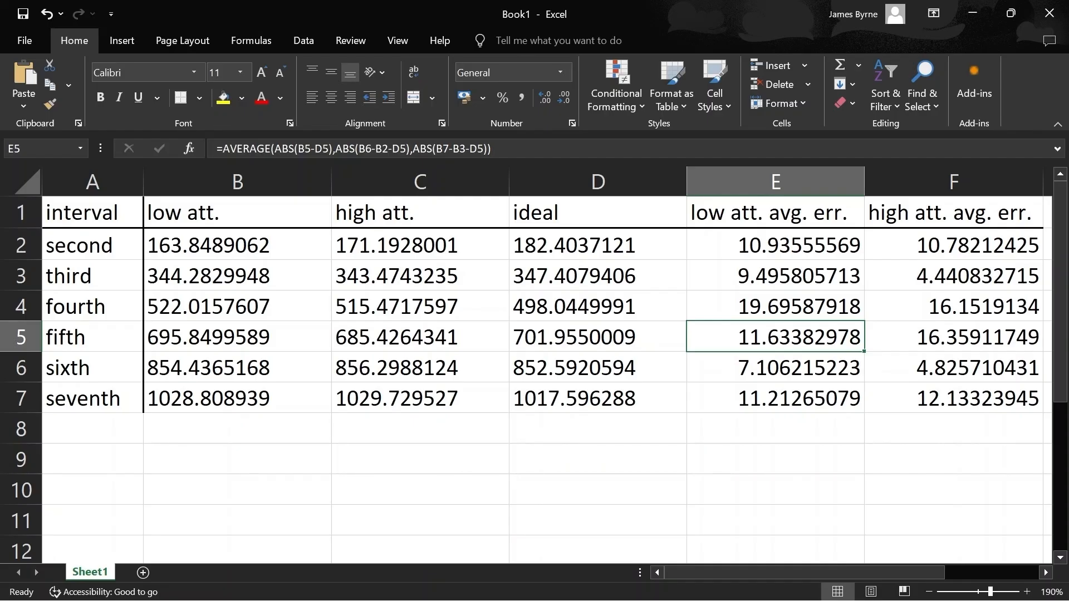
pyautogui.click(954, 398)
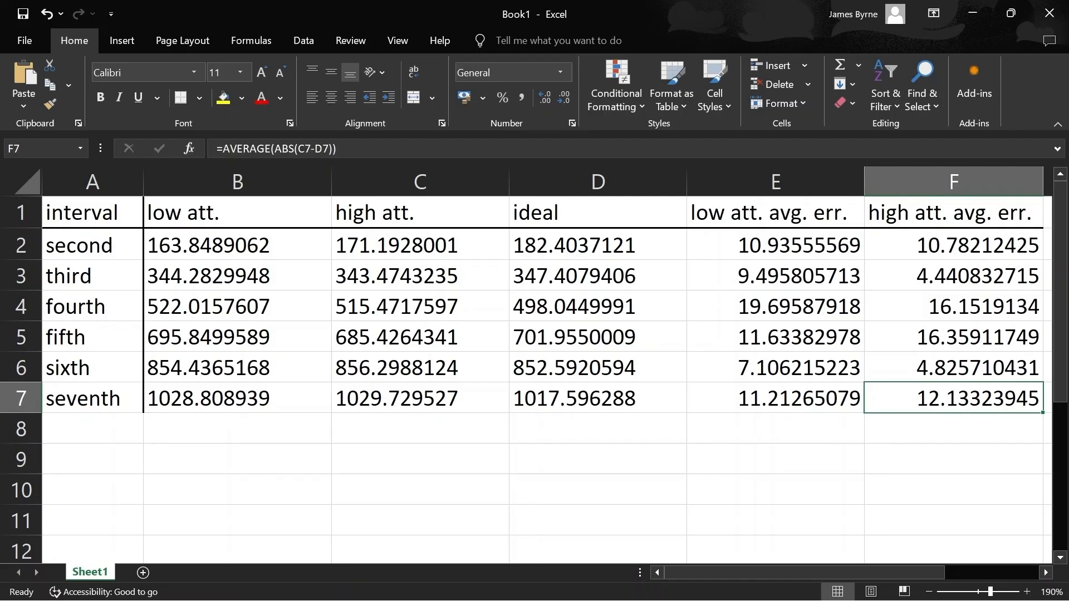
# Switch back to Irregular Tuning Maker and show the 7edo size table as decimals with a display precision of 4
pyautogui.hotkey('alt', 'Tab')
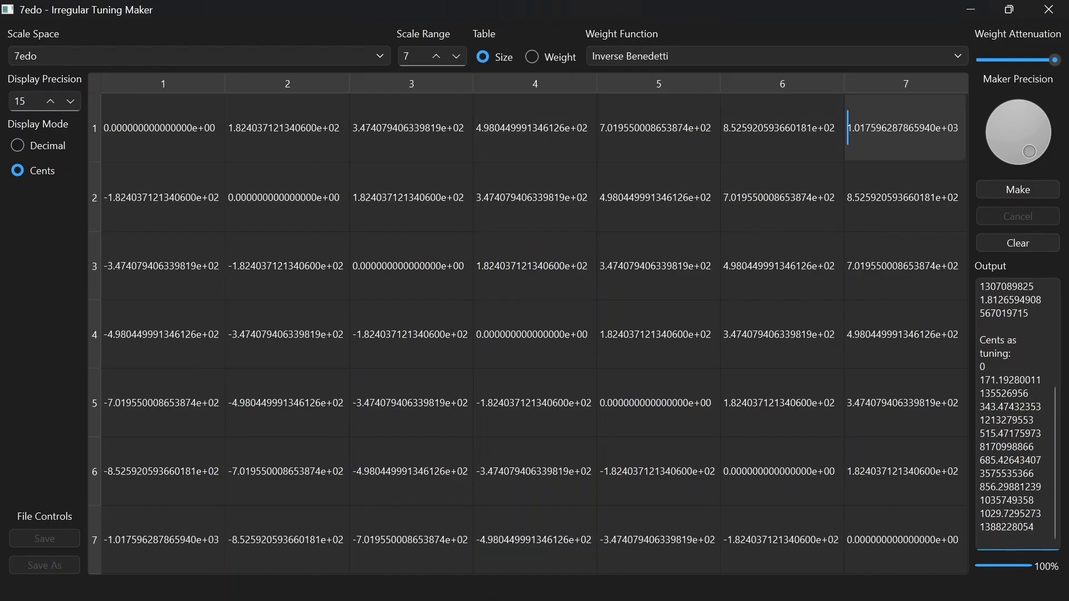
pyautogui.click(17, 145)
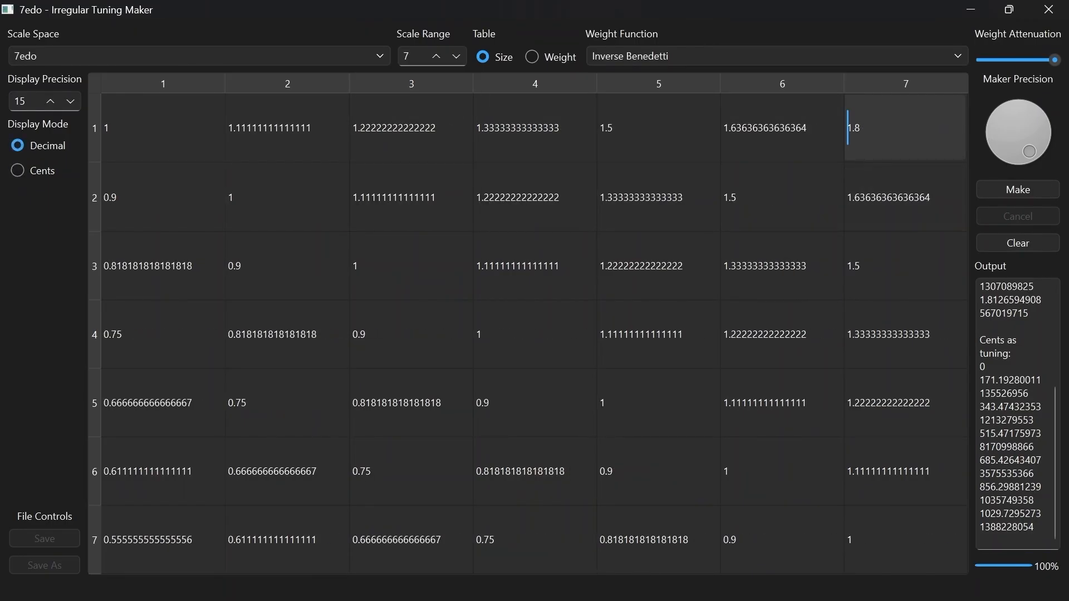
pyautogui.scroll(-10, 68, 102)
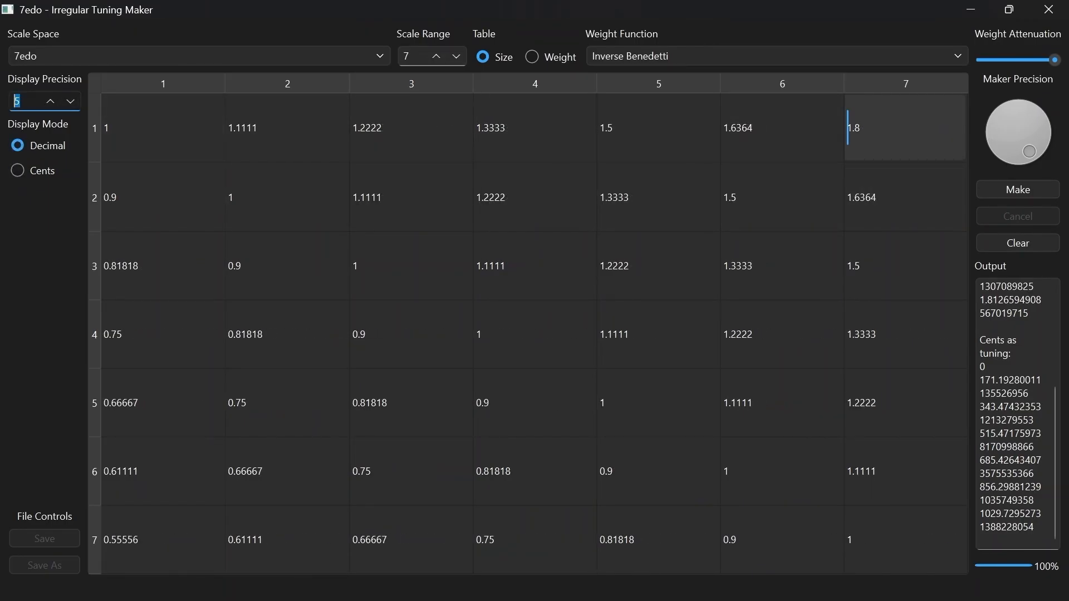
pyautogui.scroll(-1, 67, 101)
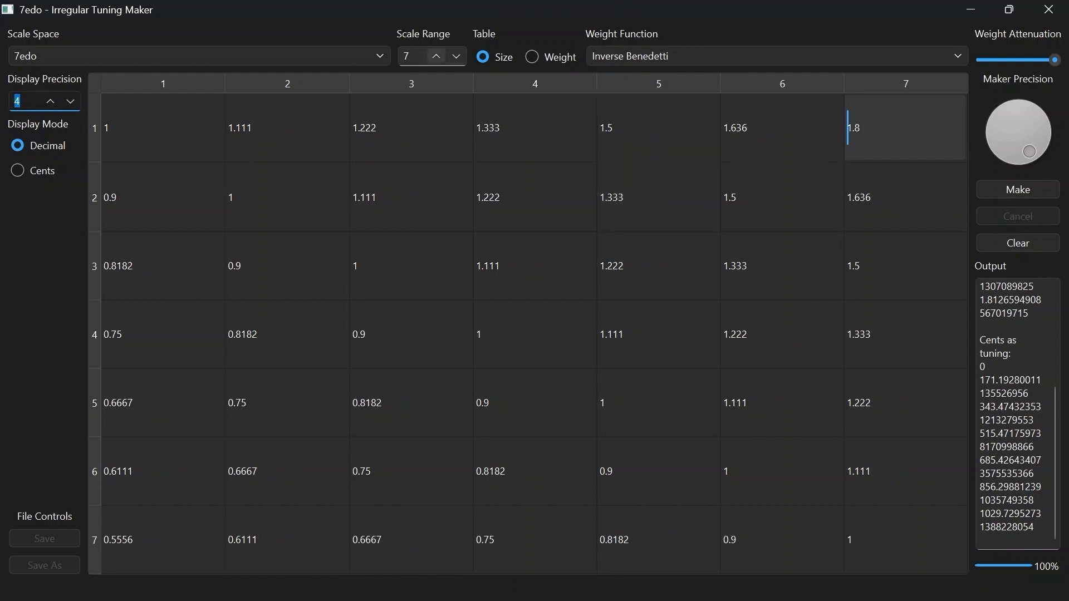
# Expand the 7edo size table to a scale range of 29
pyautogui.scroll(14, 436, 56)
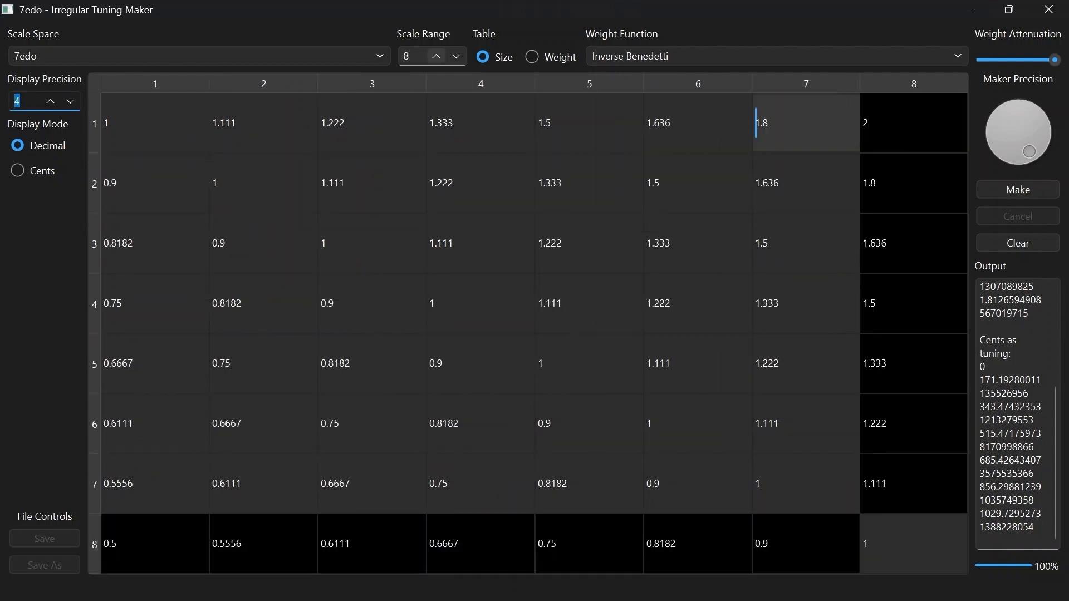
pyautogui.scroll(9, 436, 56)
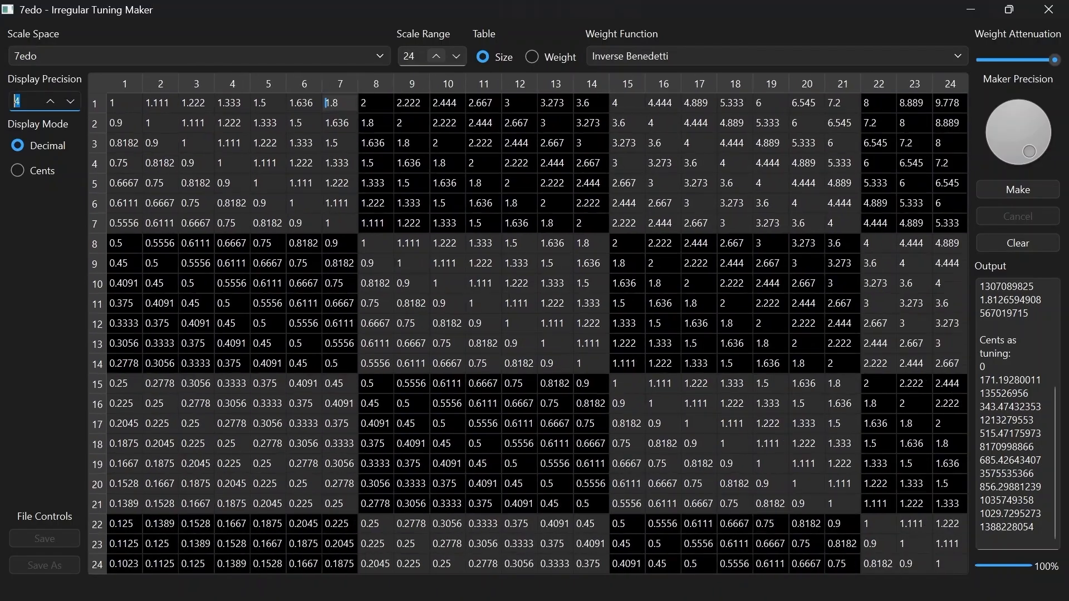
pyautogui.scroll(-1, 436, 57)
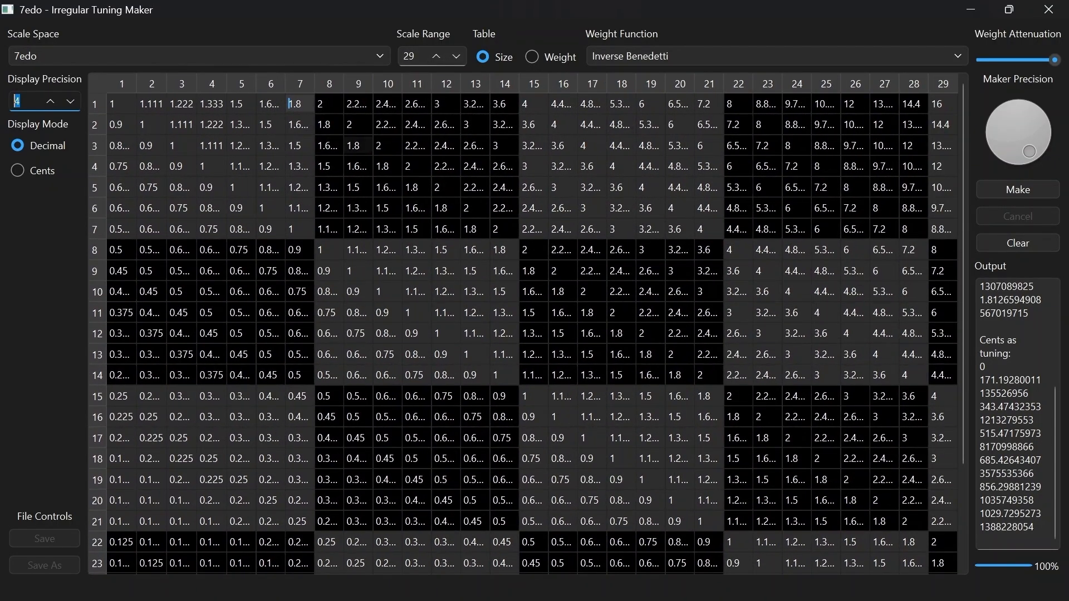
pyautogui.click(358, 146)
pyautogui.moveTo(599, 150)
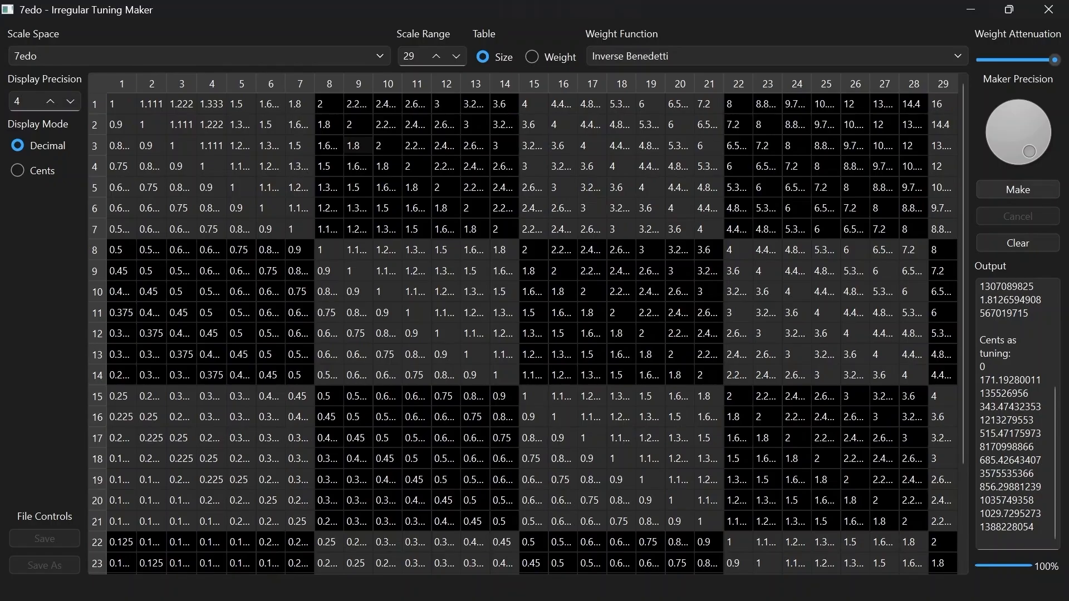
pyautogui.click(1018, 190)
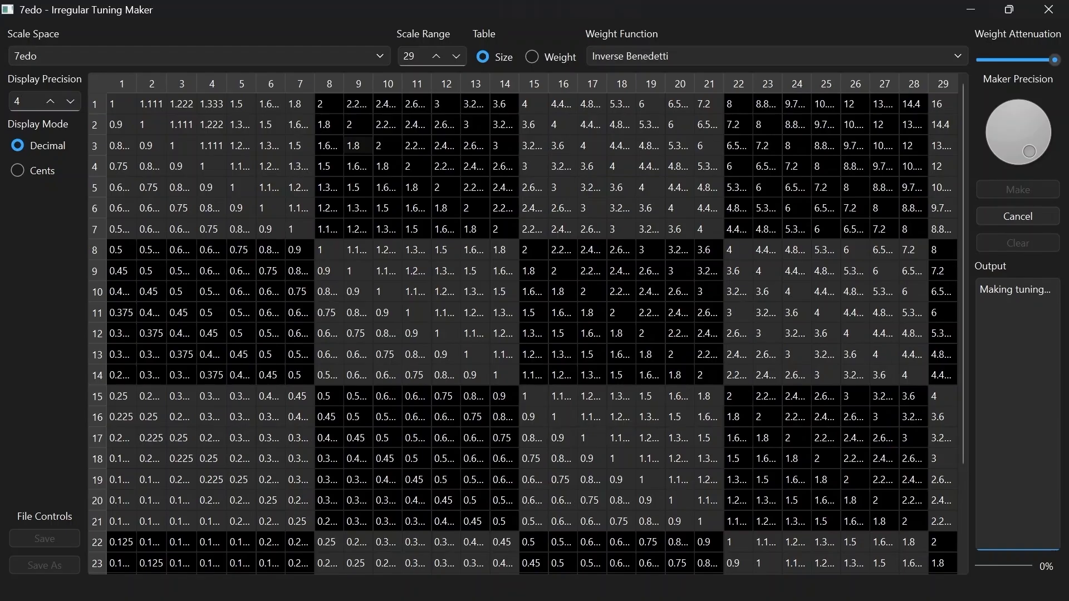
pyautogui.moveTo(1029, 152); pyautogui.dragTo(1039, 142)
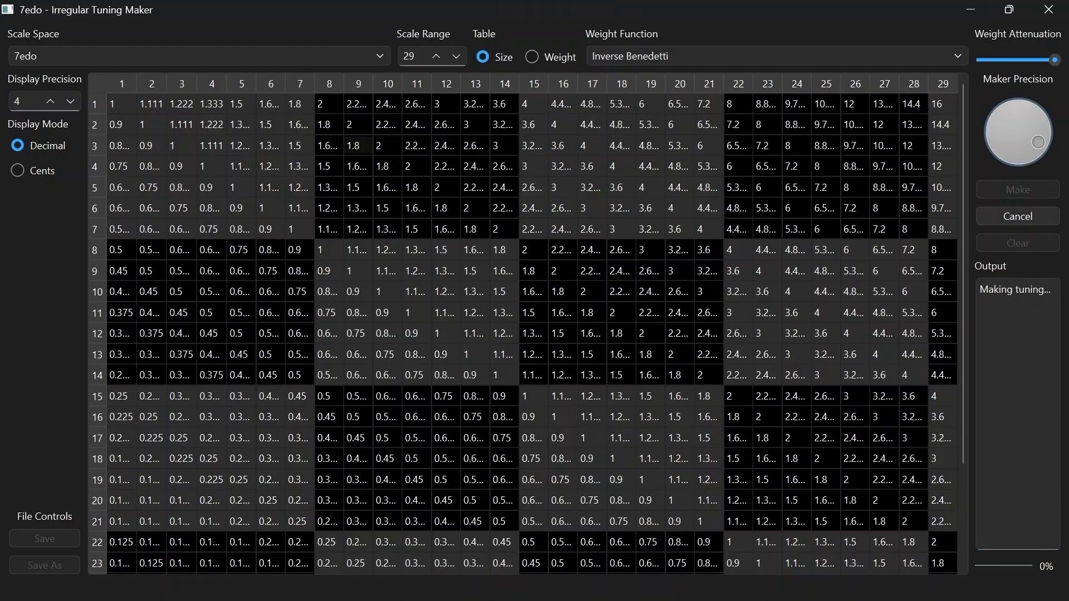
pyautogui.moveTo(1038, 142); pyautogui.dragTo(1005, 113)
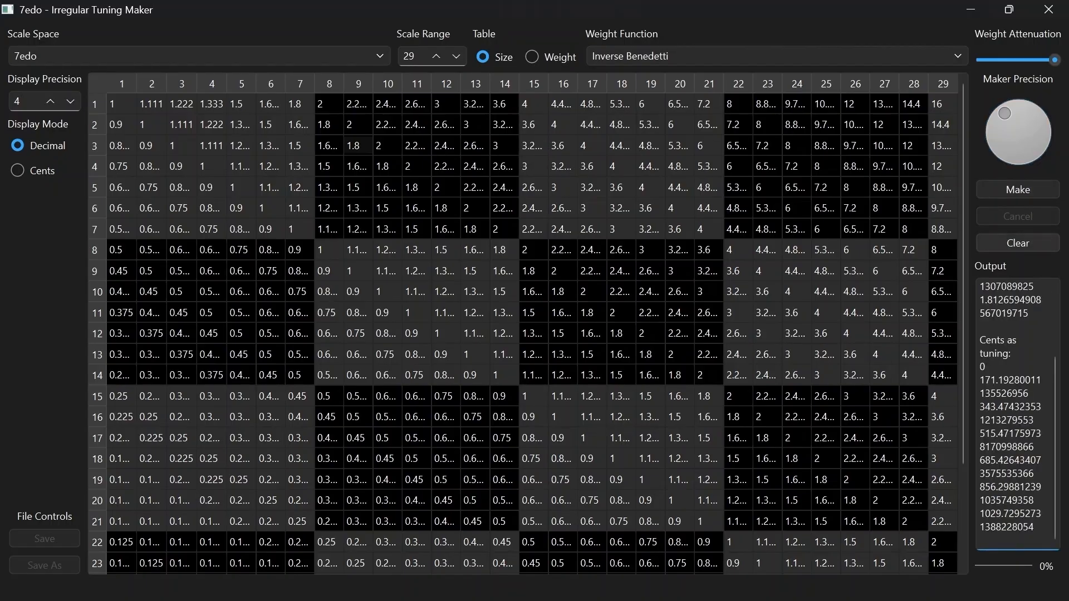
pyautogui.click(1018, 243)
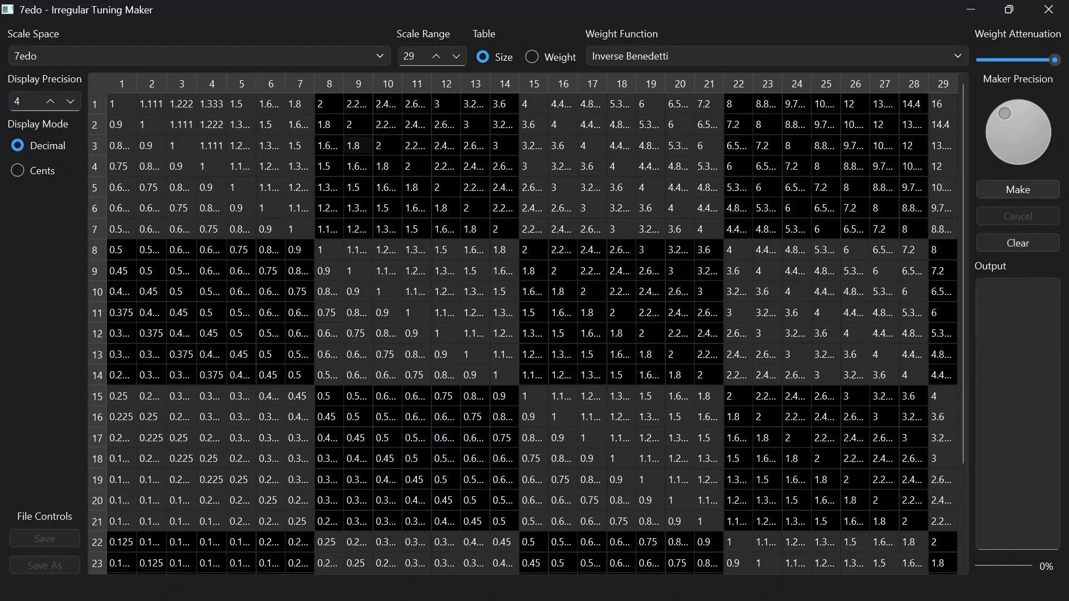
pyautogui.moveTo(1004, 113); pyautogui.dragTo(1014, 109)
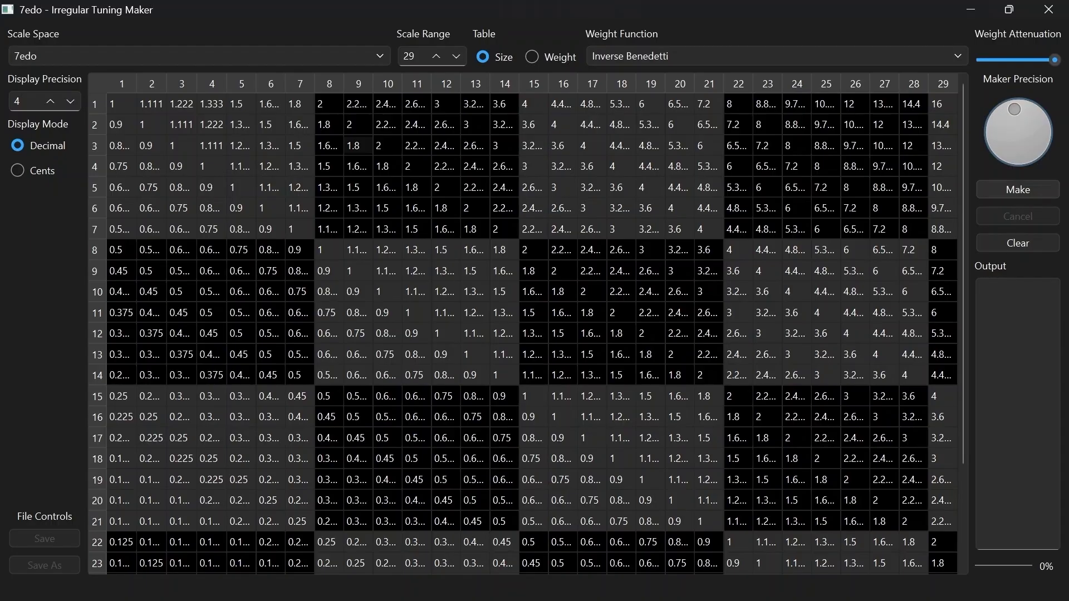
pyautogui.click(1017, 189)
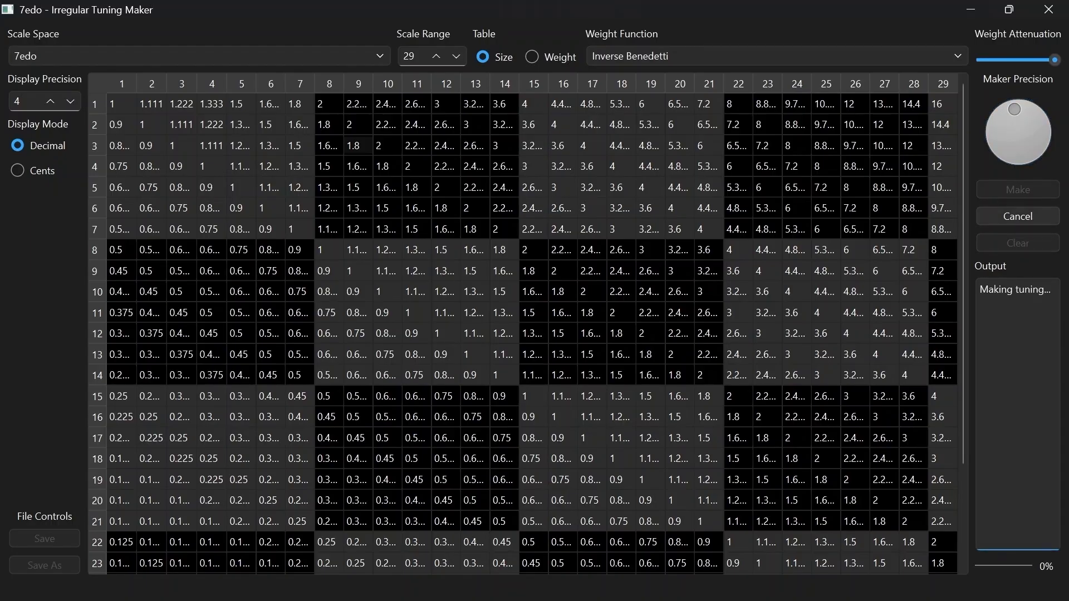
pyautogui.click(1017, 216)
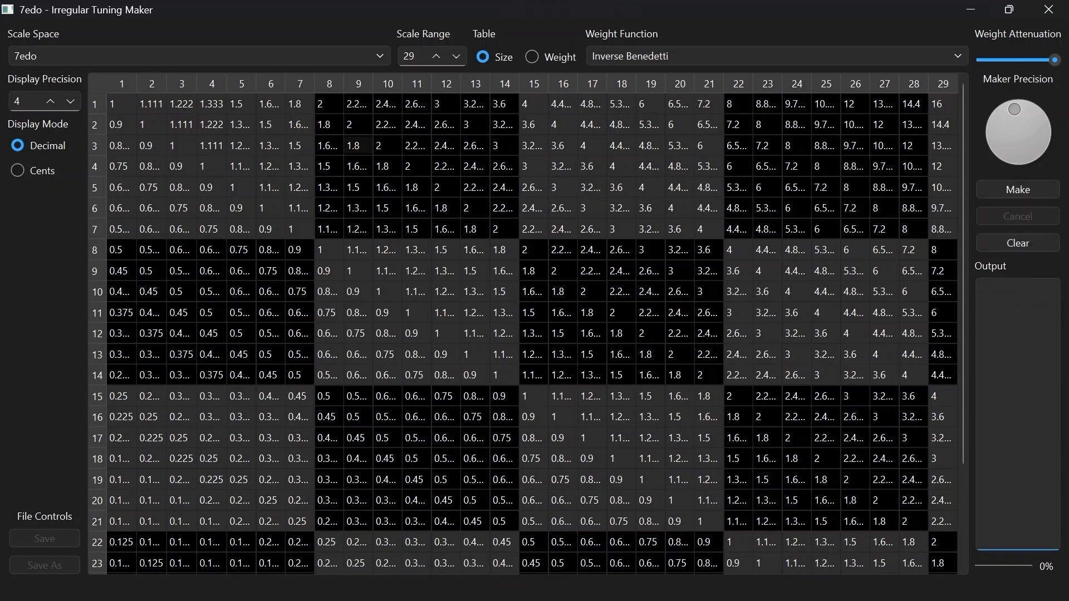
# Make the 29-note 7edo tuning with a low maker precision and the weight attenuation at its midpoint
pyautogui.moveTo(1015, 109); pyautogui.dragTo(1001, 116)
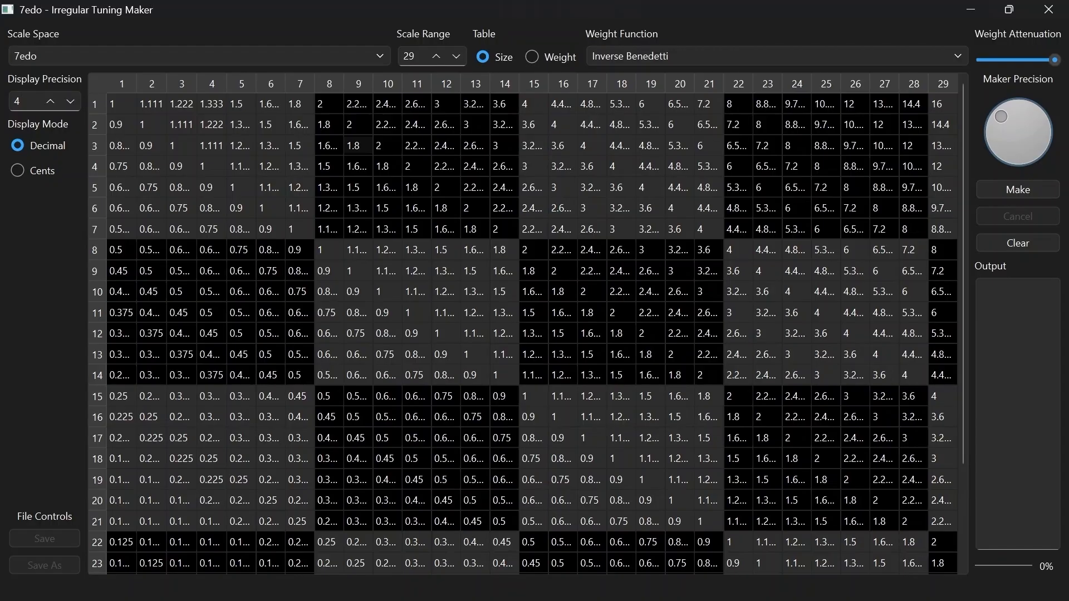
pyautogui.click(1019, 60)
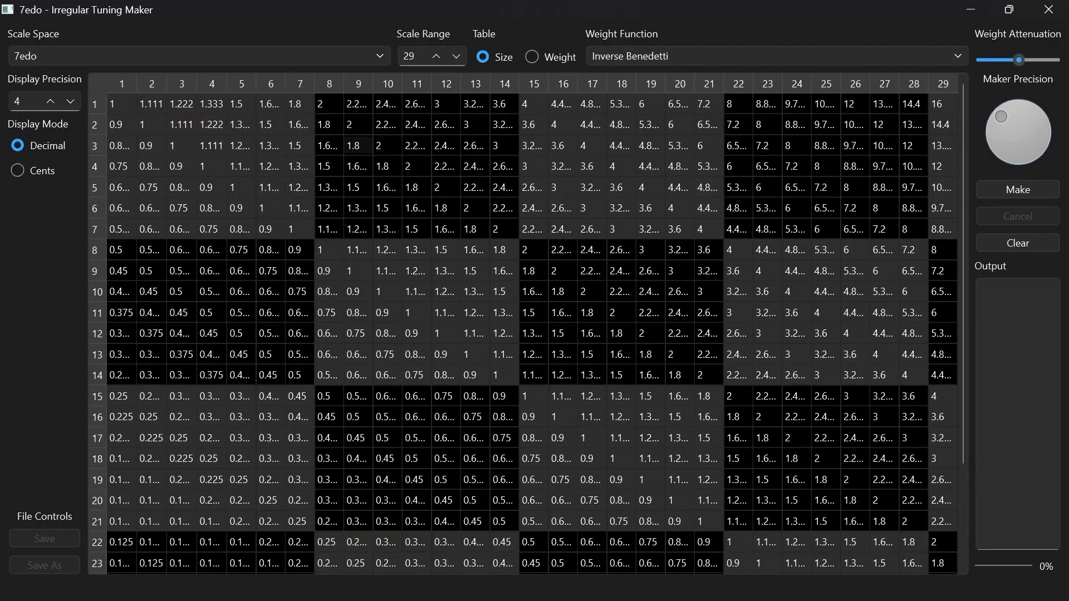
pyautogui.click(1018, 189)
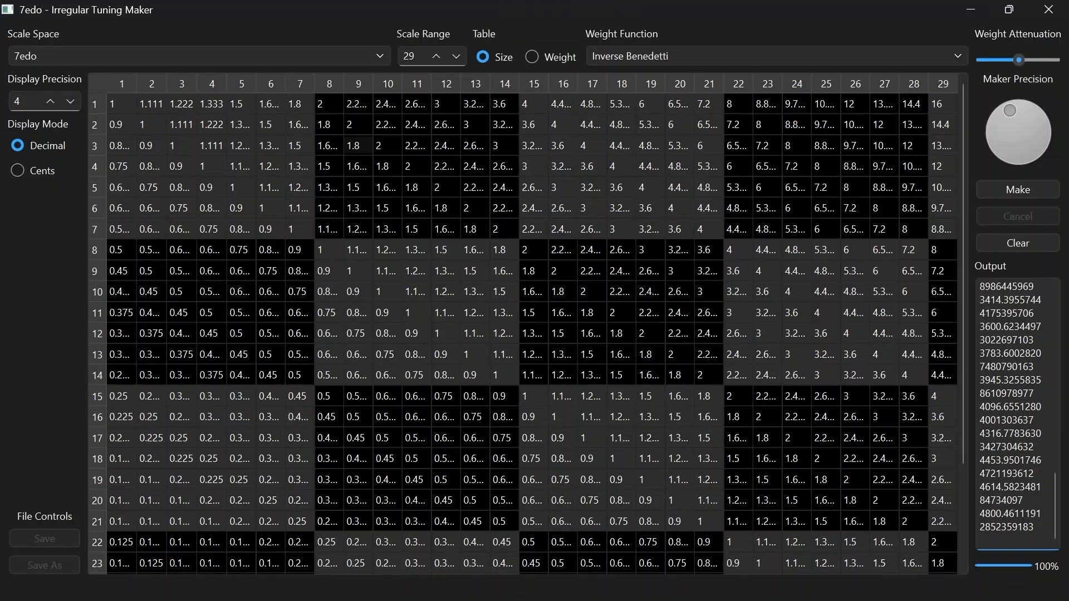
# Copy the "Cents as tuning" section of the output into a new Notepad document
pyautogui.scroll(12, 1017, 414)
pyautogui.scroll(10, 1017, 413)
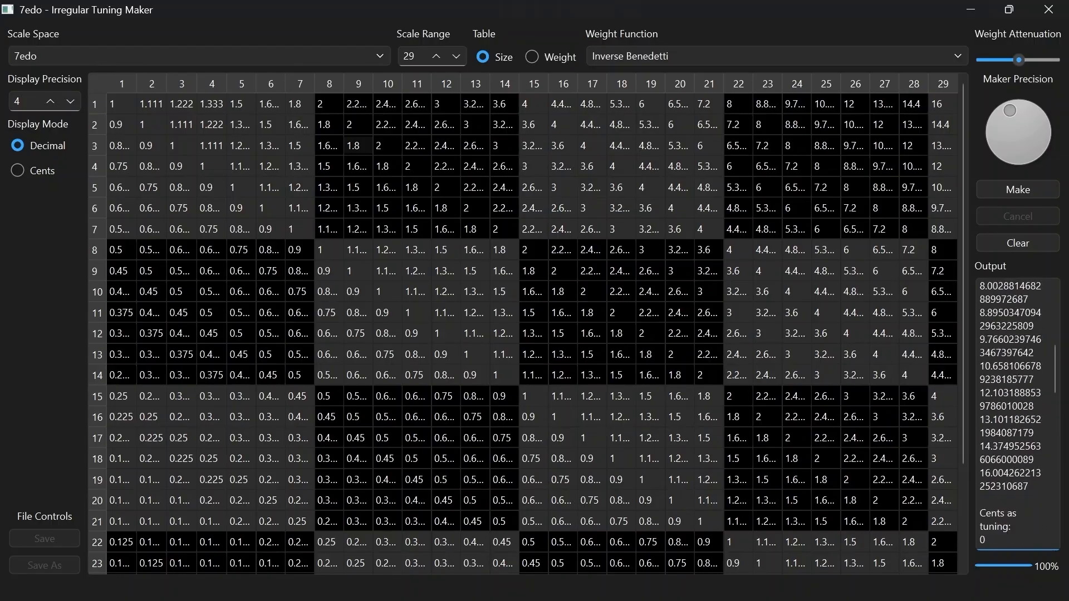
pyautogui.scroll(-1, 1017, 413)
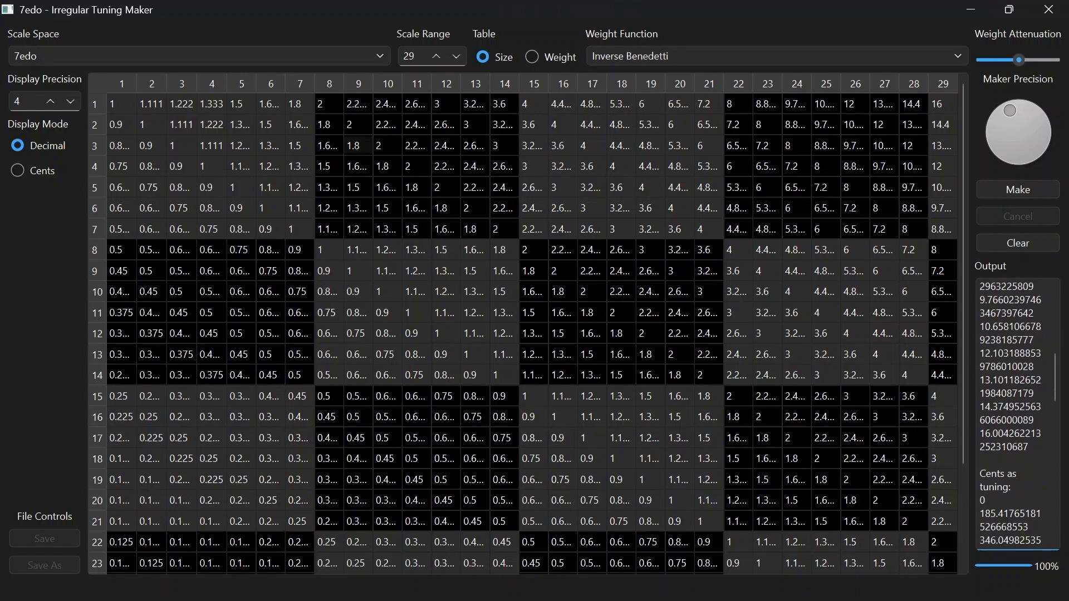
pyautogui.keyDown('shift'); pyautogui.click(980, 474); pyautogui.keyUp('shift')
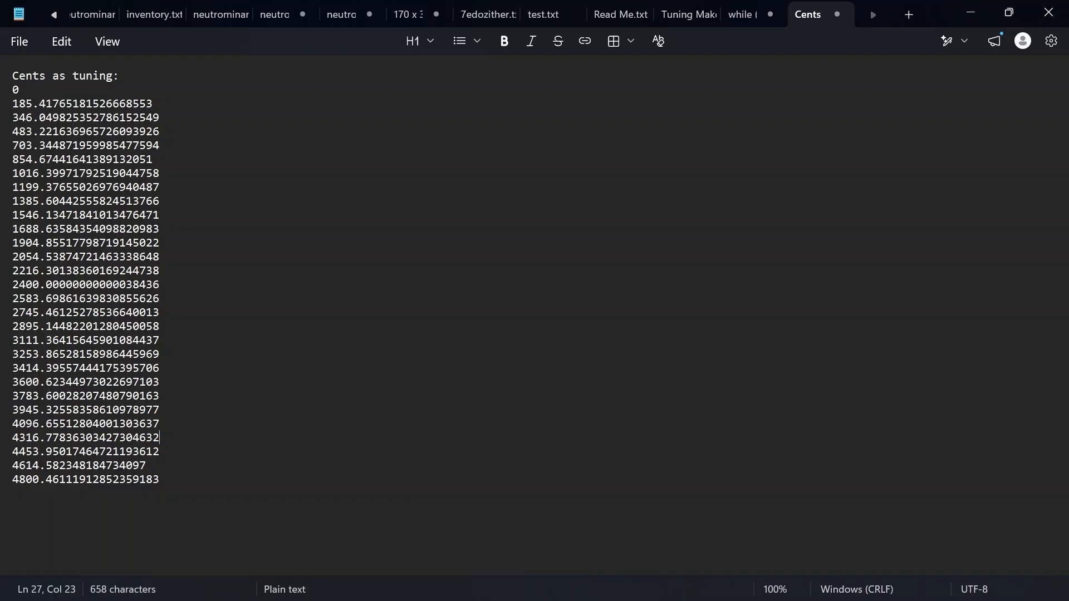
# Examine the cents list, checking the first octave, the final note, the second and the fifth
pyautogui.doubleClick(26, 187)
pyautogui.click(161, 187)
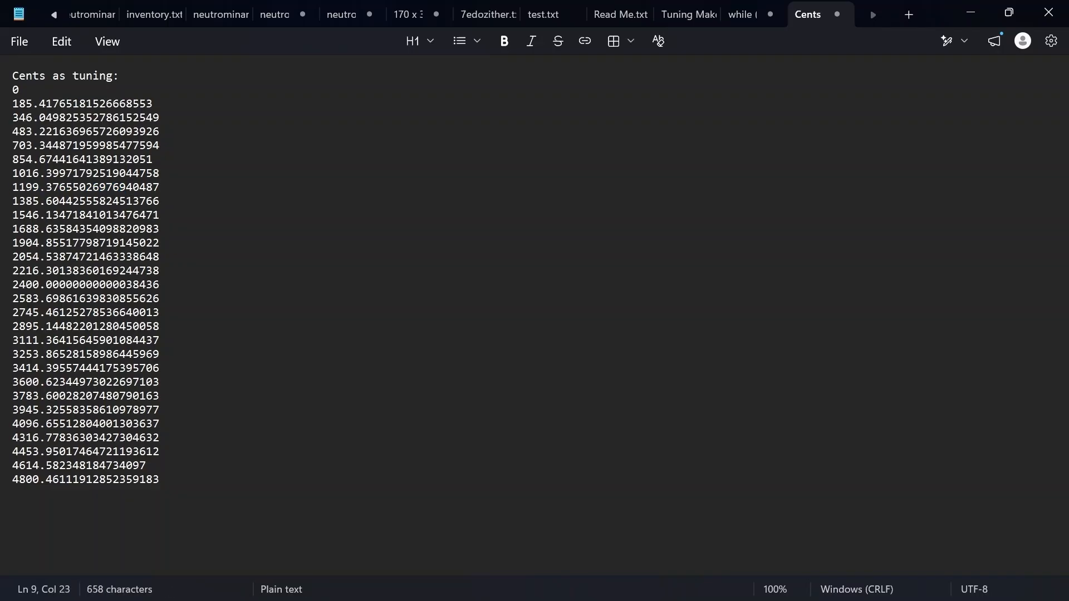
pyautogui.click(161, 479)
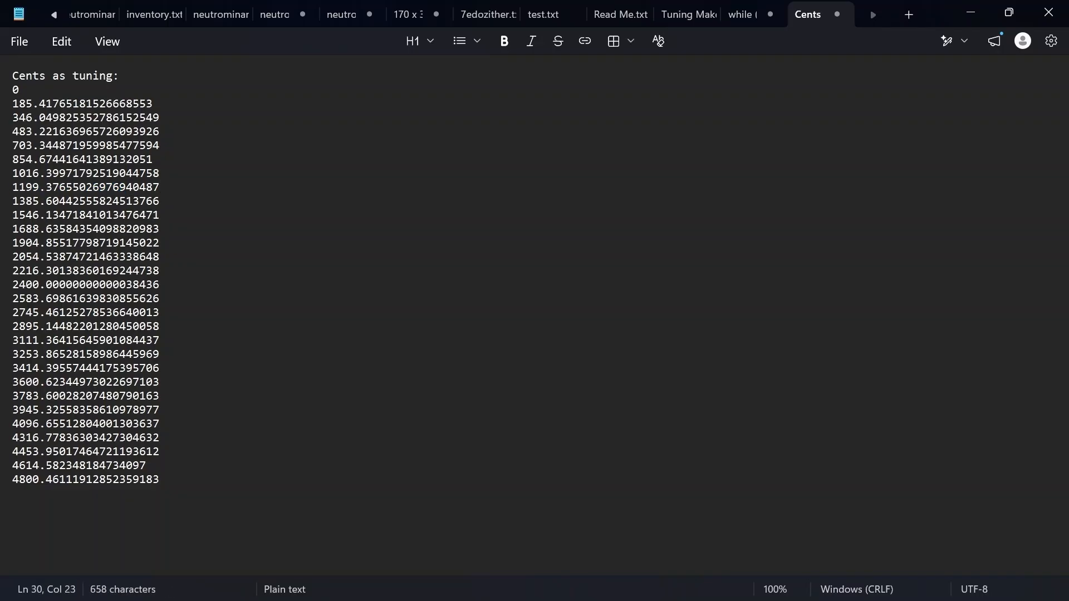
pyautogui.tripleClick(83, 103)
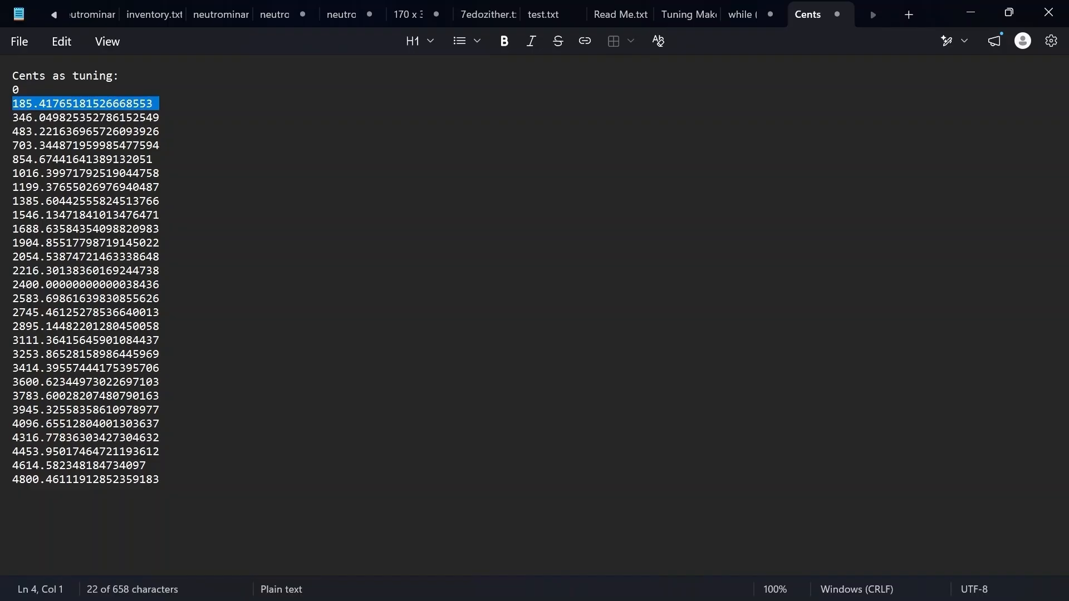
pyautogui.moveTo(162, 145); pyautogui.dragTo(12, 145)
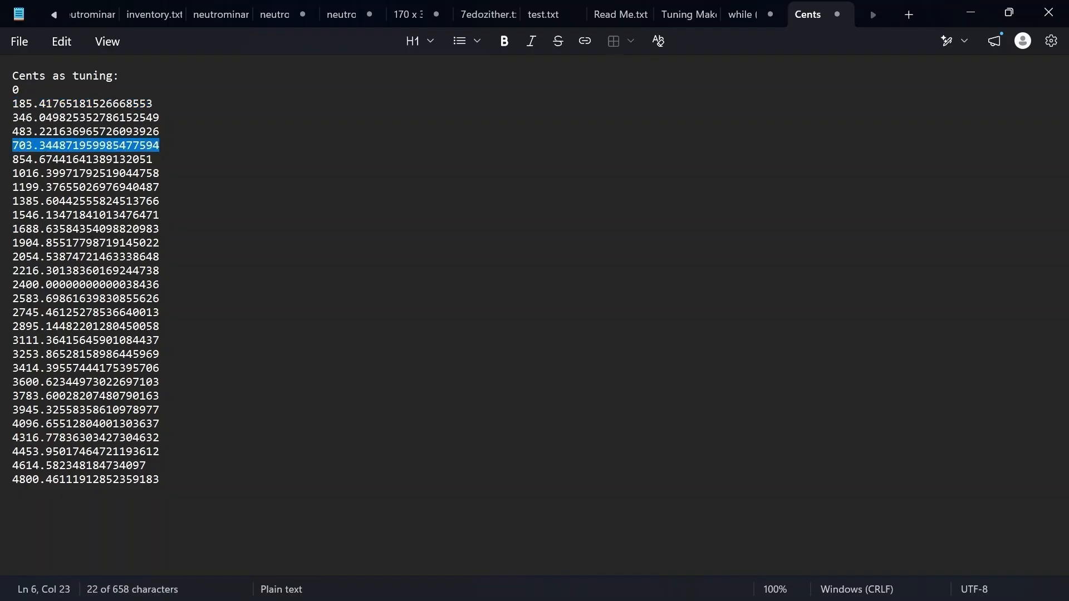
pyautogui.click(161, 479)
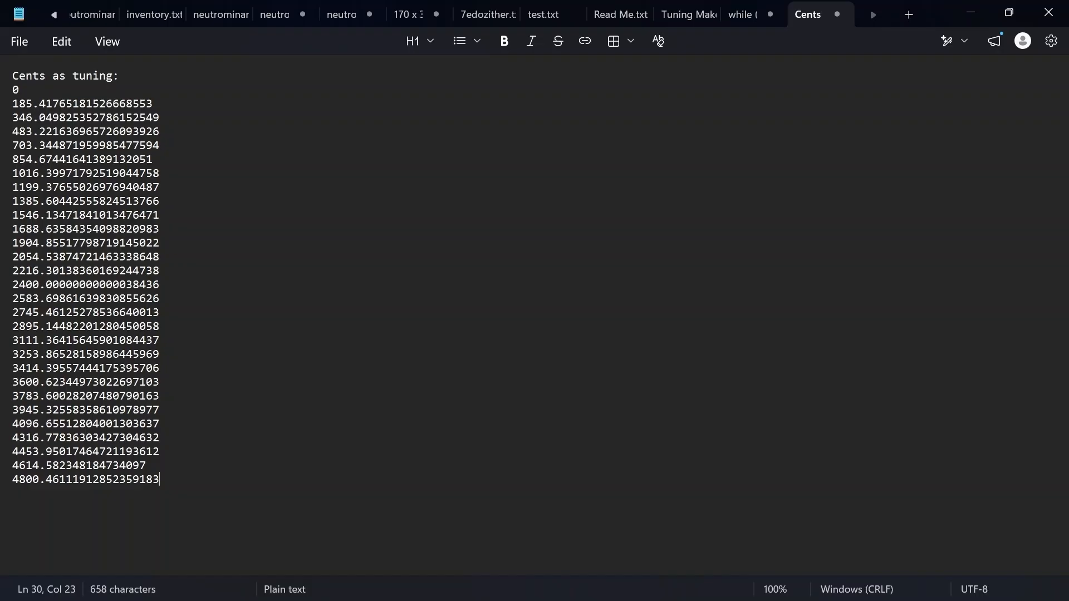
# Return to Irregular Tuning Maker and review the available weight functions and scale spaces without changing either
pyautogui.hotkey('alt', 'Tab')
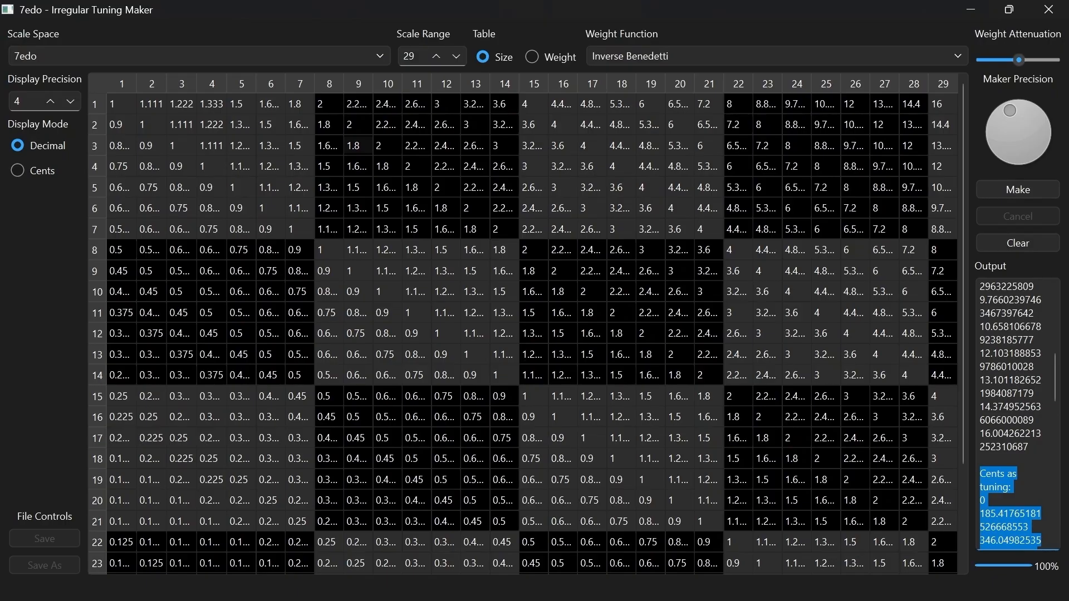
pyautogui.click(1010, 473)
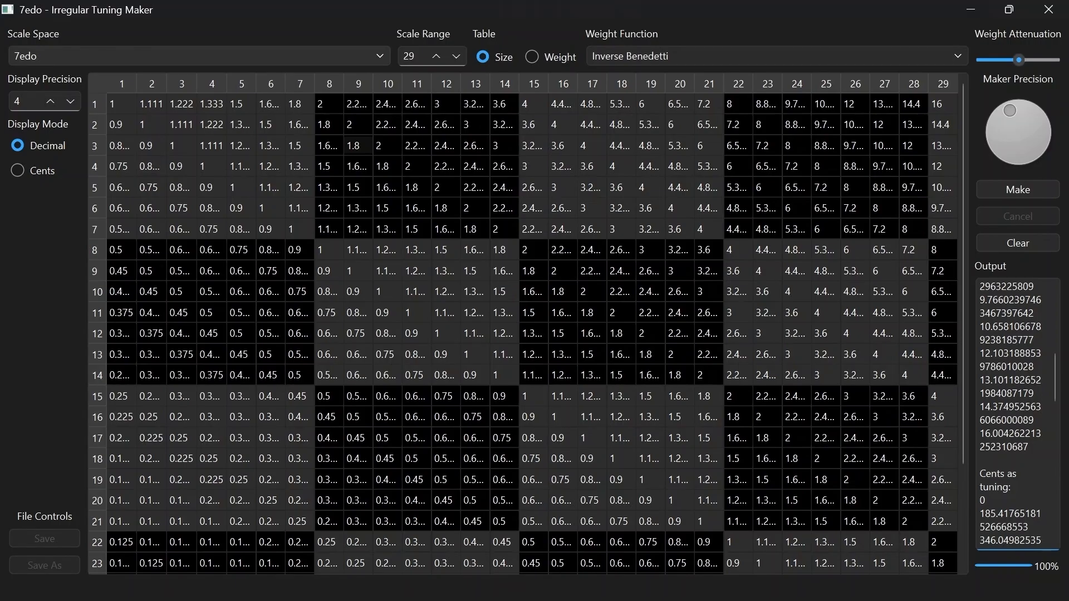
pyautogui.click(777, 57)
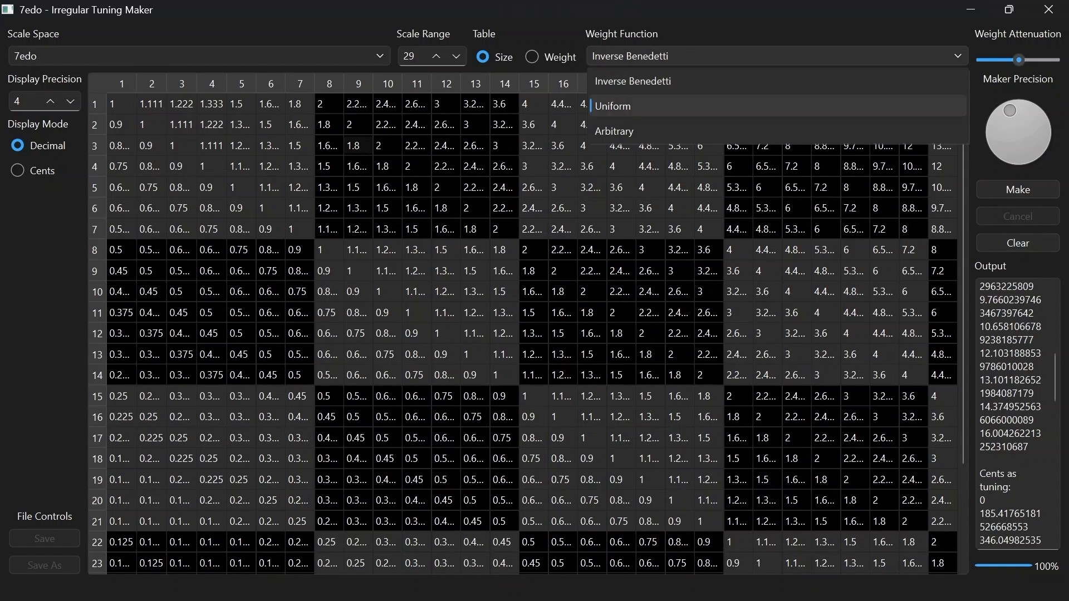
pyautogui.click(200, 56)
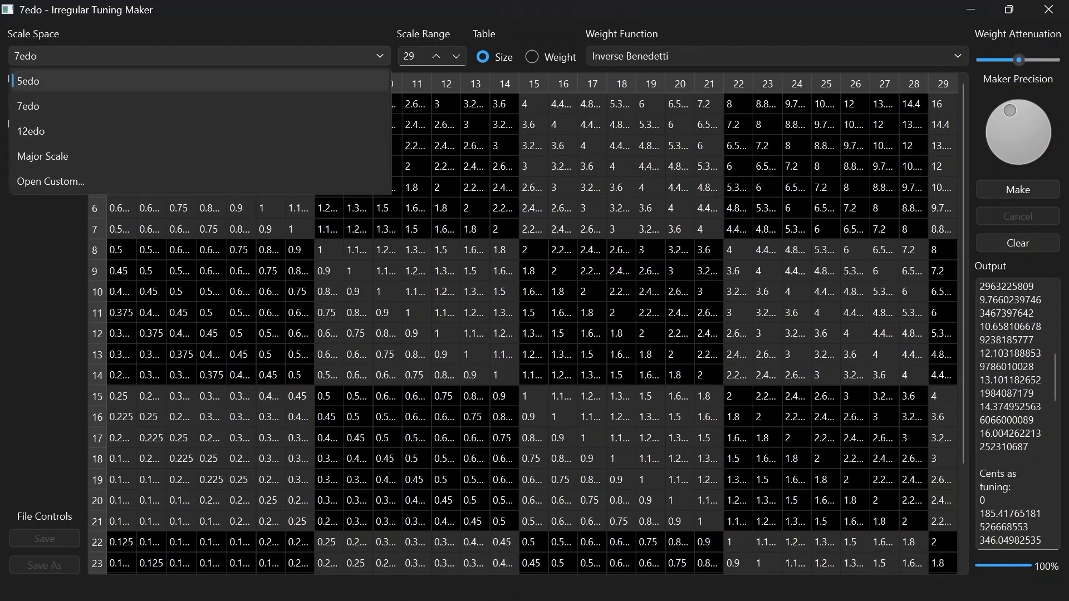
pyautogui.click(621, 291)
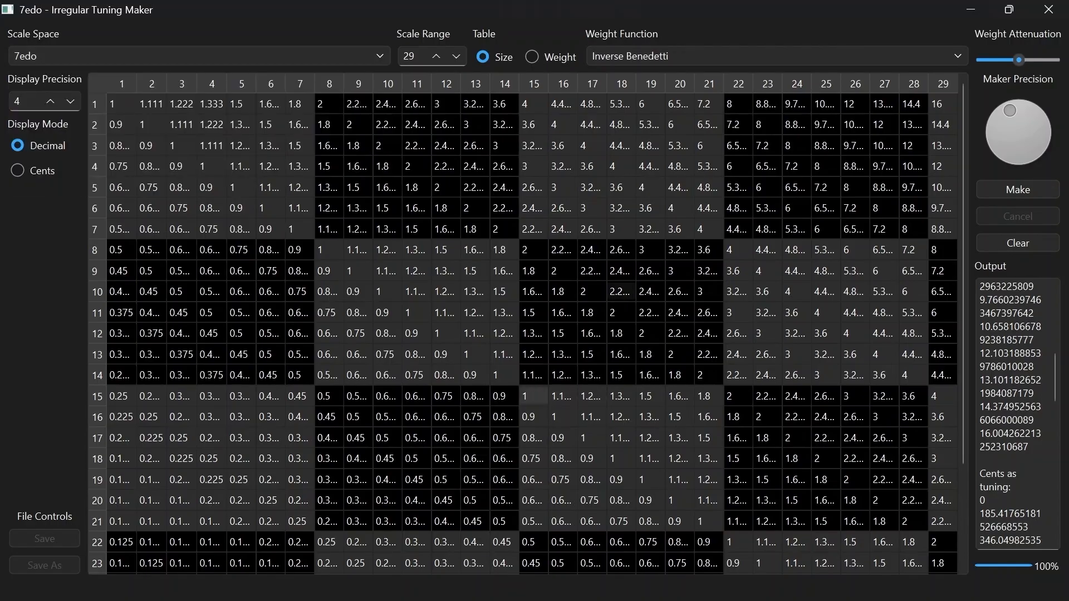